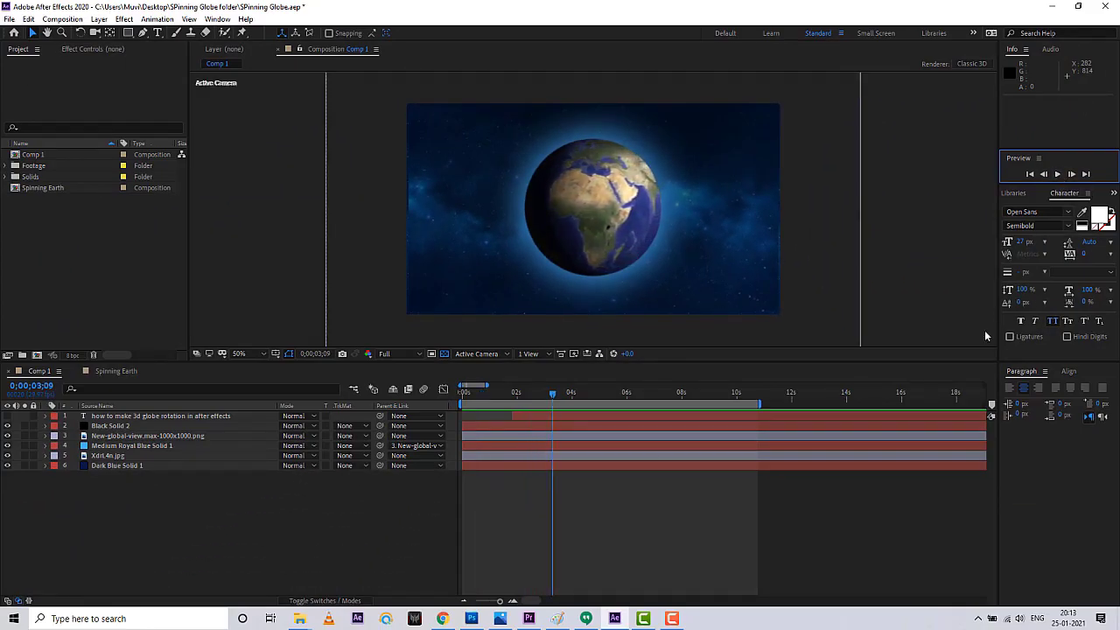
Start a new project without saving changes to the current one, and create a new composition in it.
drag(553, 396, 499, 405)
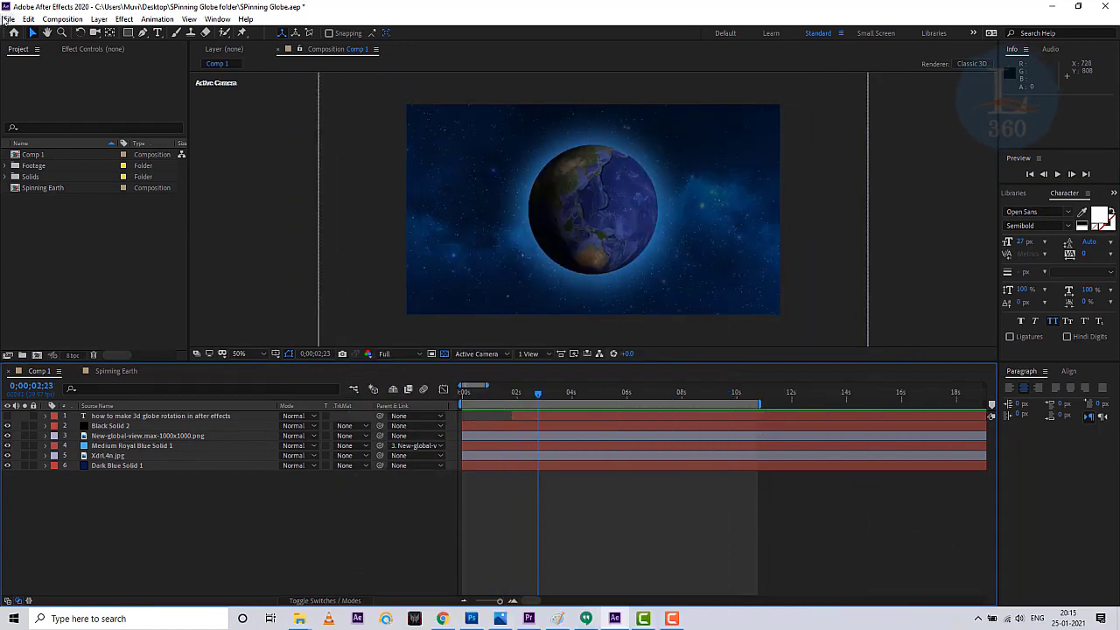
click(8, 18)
mouse_move(35, 28)
click(229, 32)
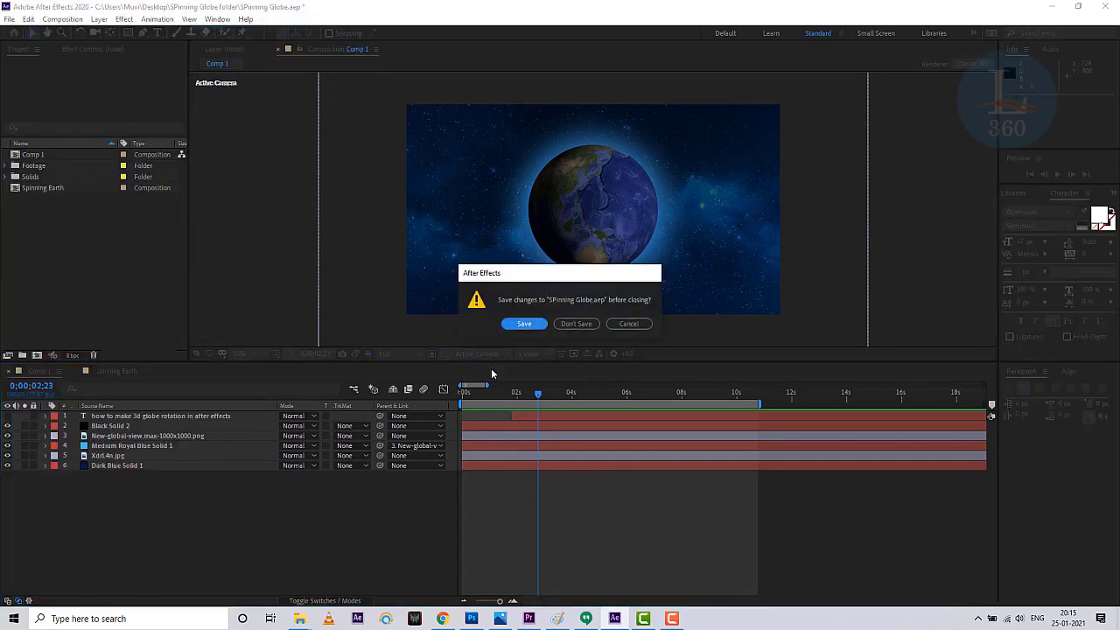
click(572, 326)
click(502, 203)
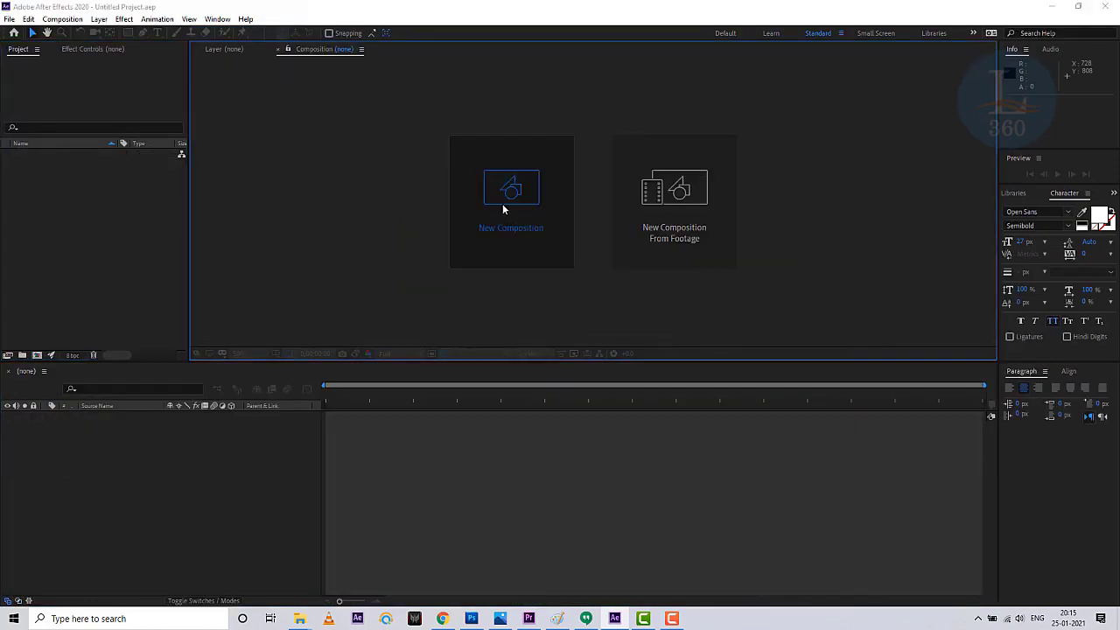
click(476, 523)
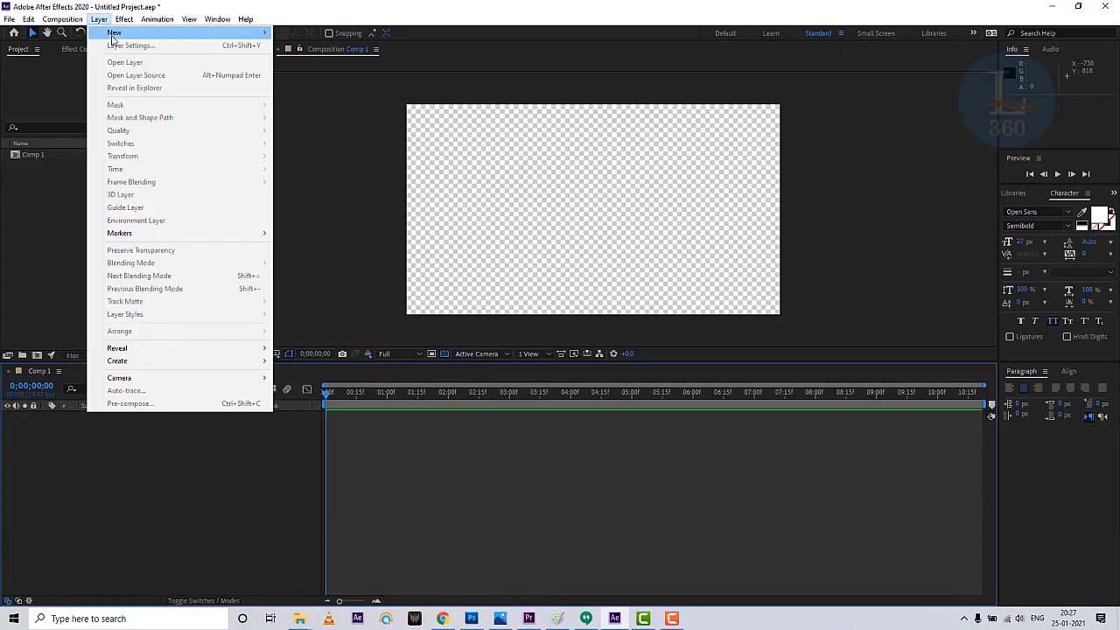
Add a 1280 x 720 px solid layer in very dark blue, colour 02121E, to the composition.
mouse_move(113, 33)
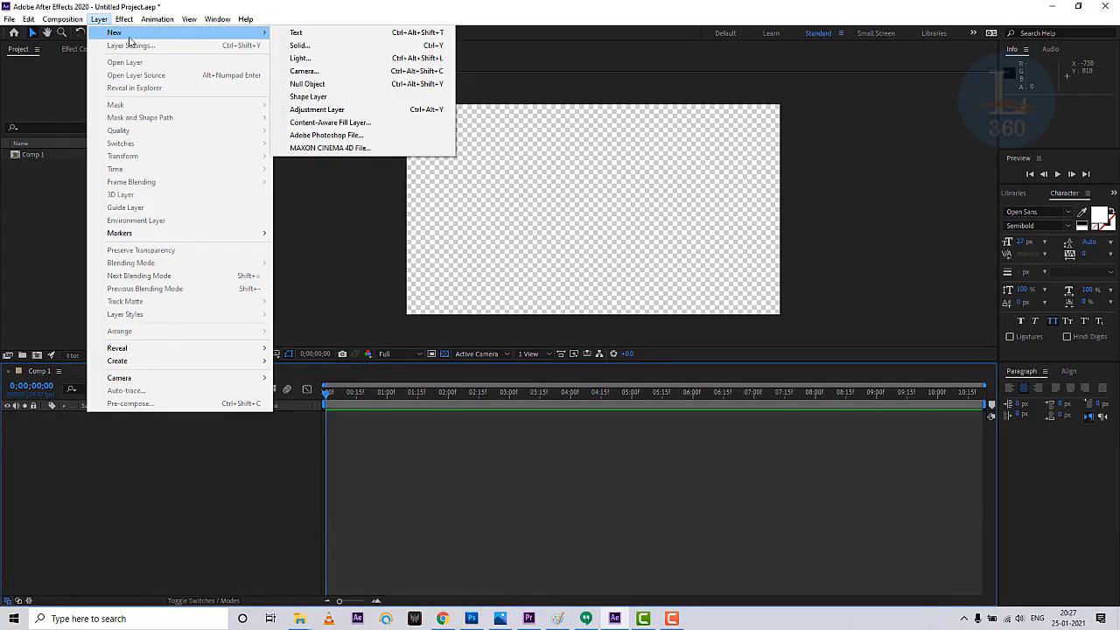
click(308, 48)
click(718, 485)
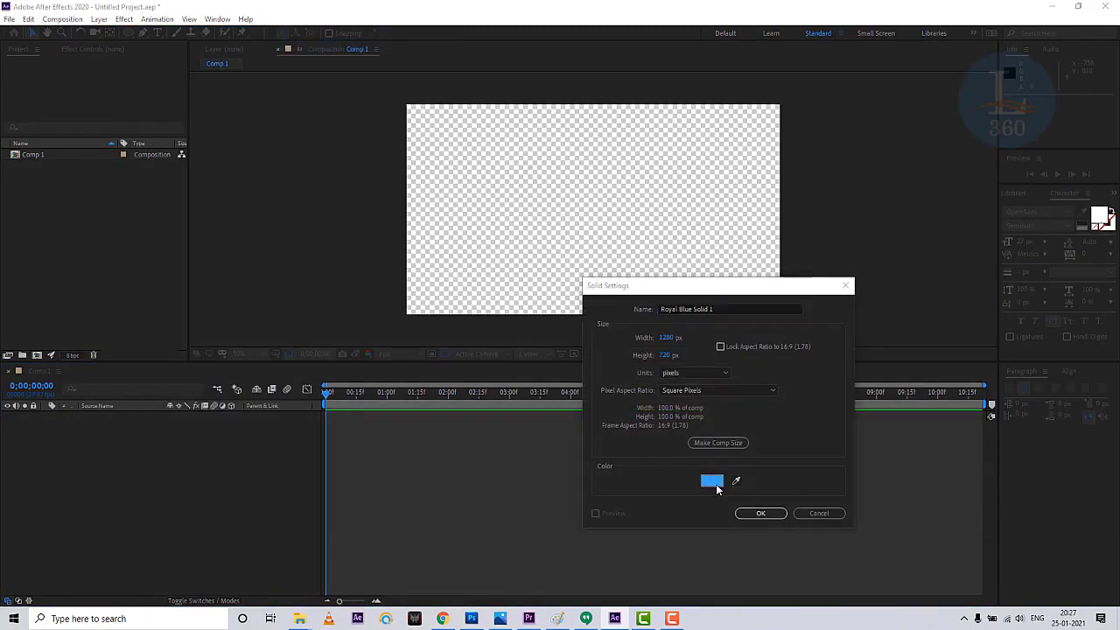
drag(371, 473, 400, 512)
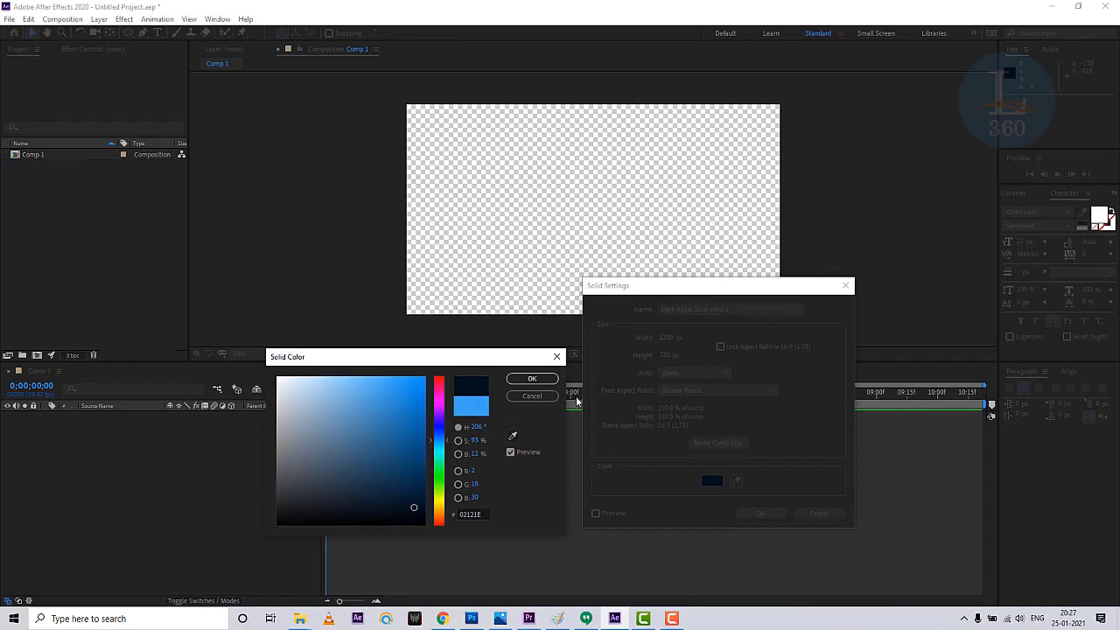
click(553, 380)
click(772, 516)
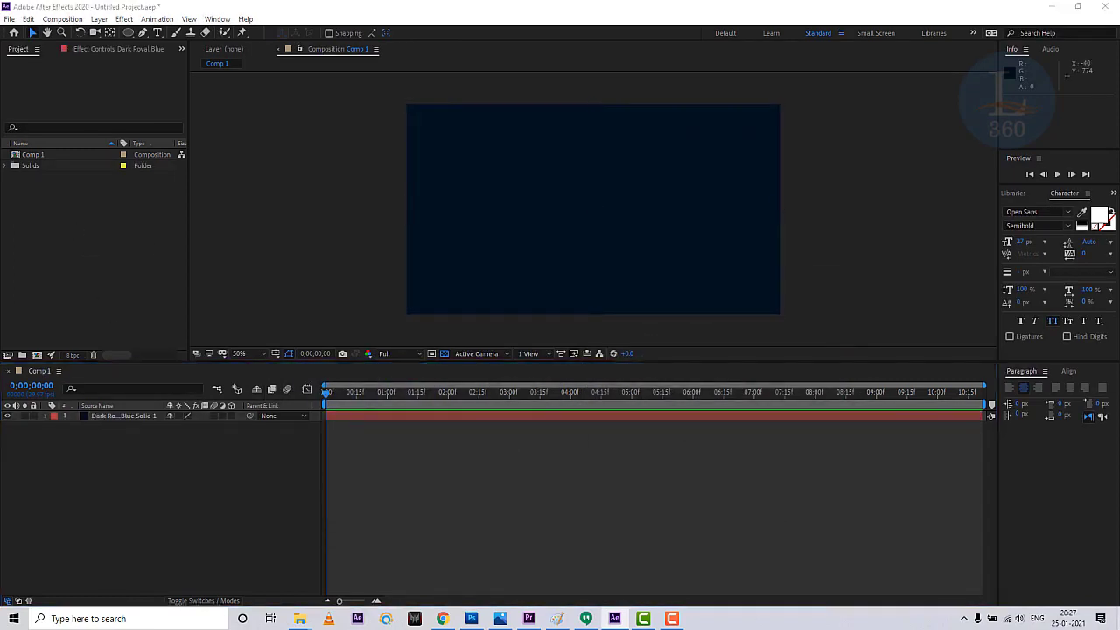
Preview the sky image on the desktop, and import the map and sky images into the After Effects project.
key(super+d)
double_click(24, 259)
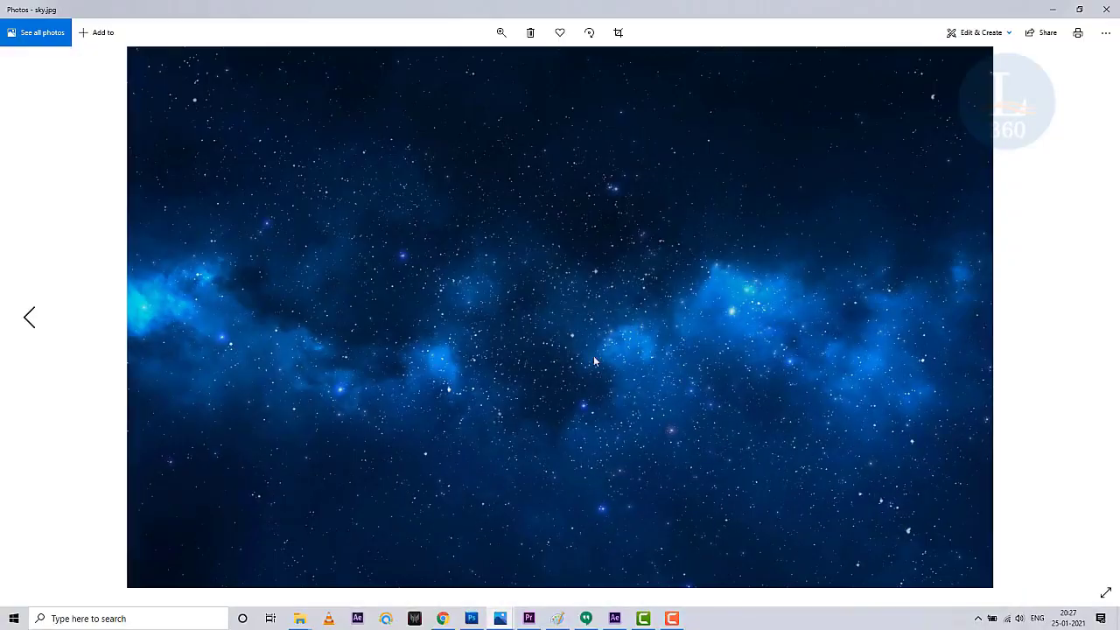
click(1106, 9)
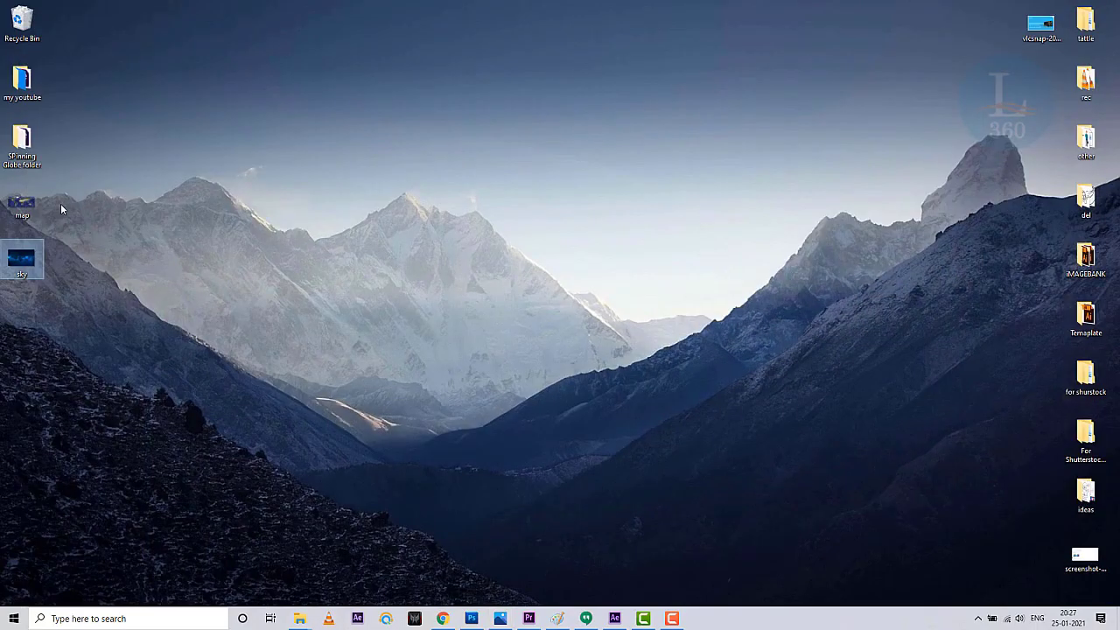
drag(21, 277, 441, 438)
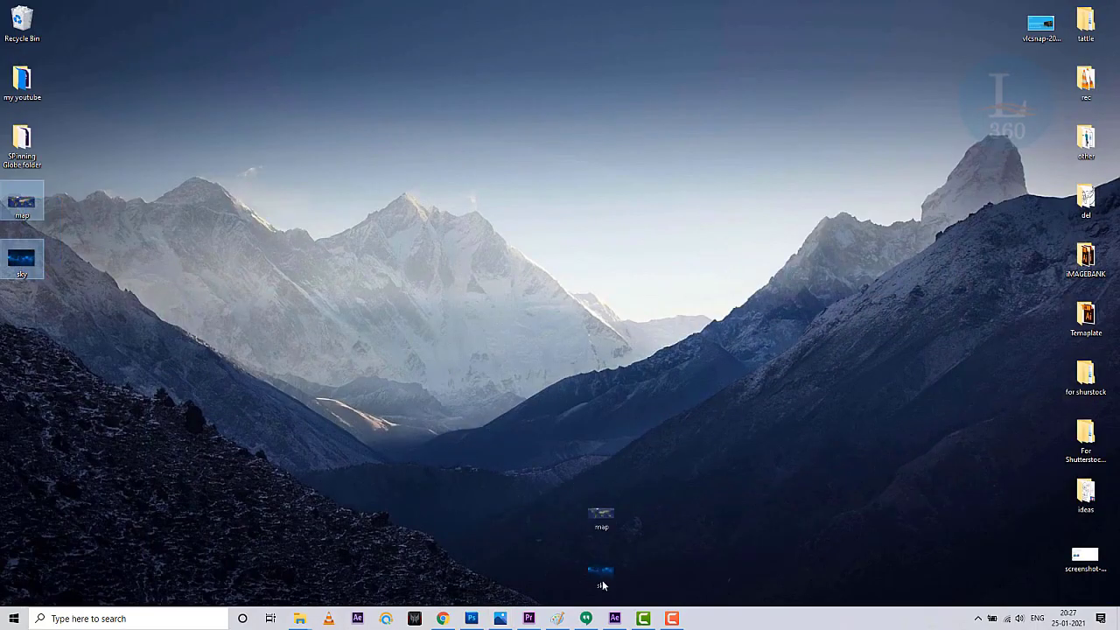
drag(602, 585, 76, 269)
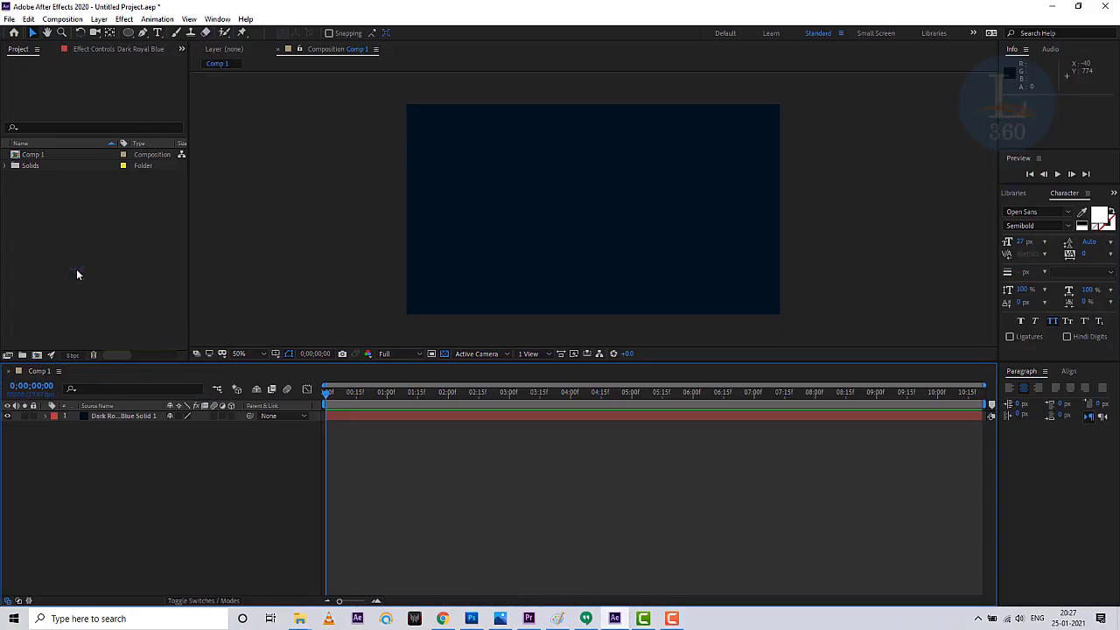
click(54, 205)
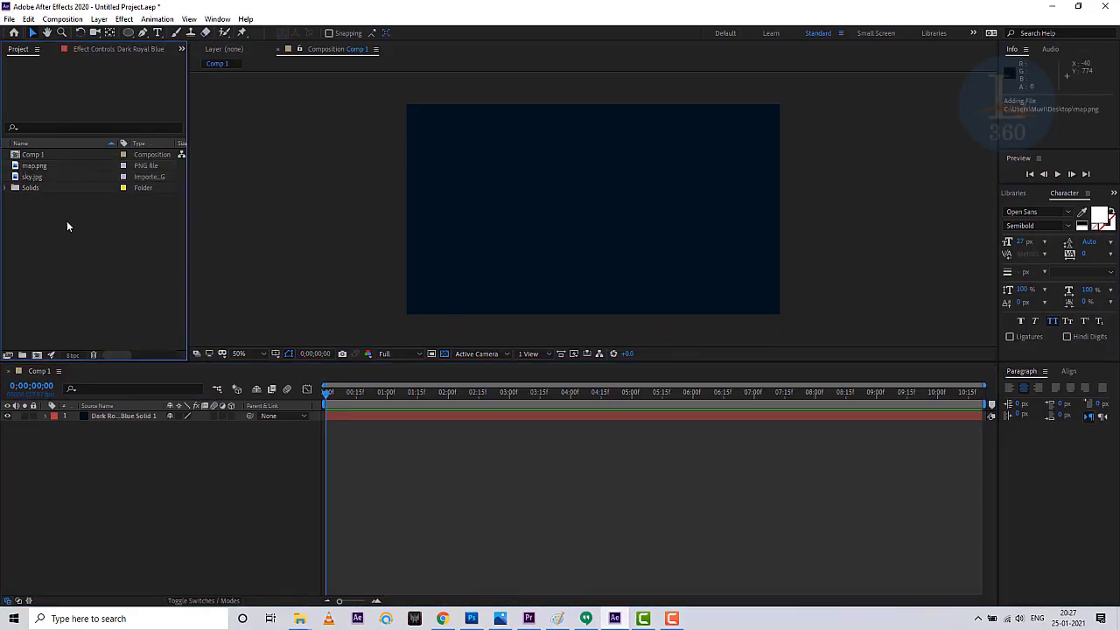
Place sky.jpg above the dark blue solid in the composition and set its opacity to 38%.
click(35, 177)
drag(35, 180, 135, 414)
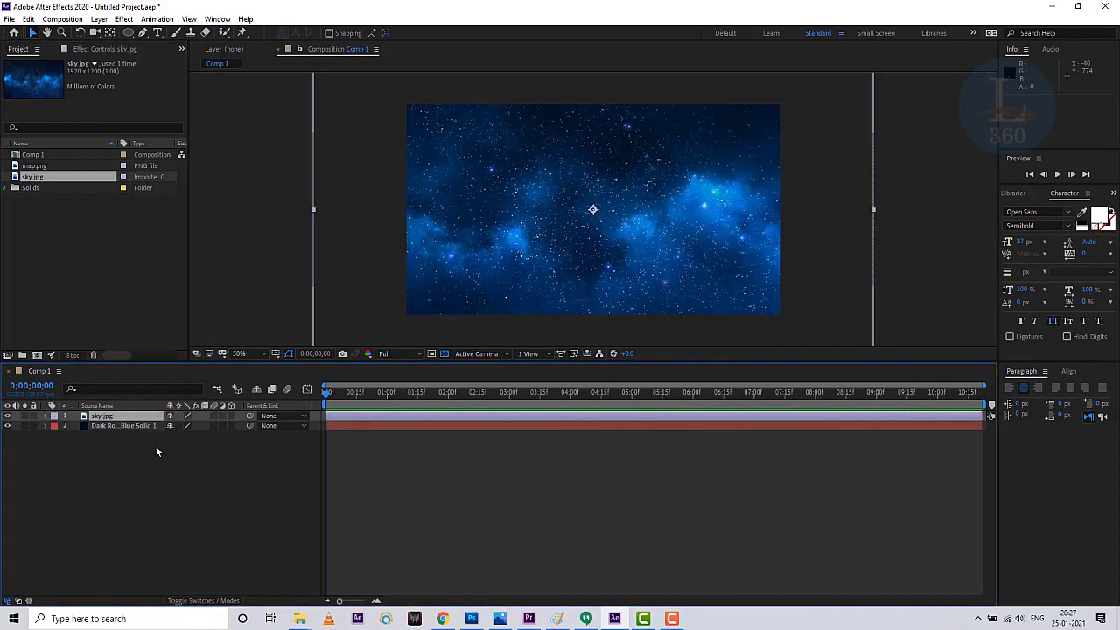
key(t)
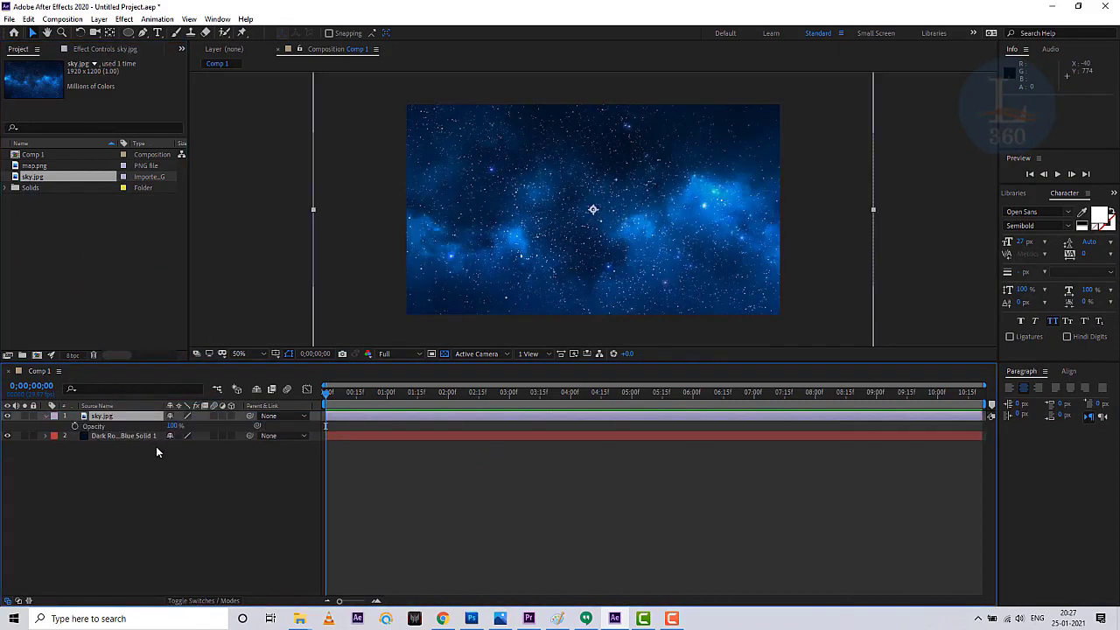
text(30)
key(Return)
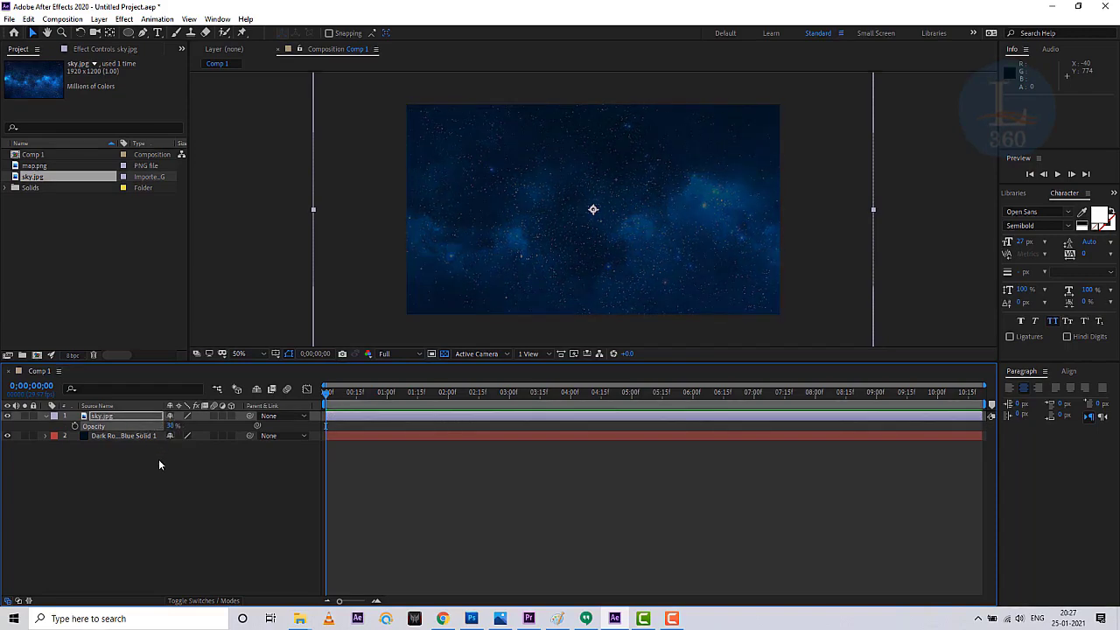
click(158, 458)
Add map.png as the uppermost layer of the composition and apply the CC Sphere effect to it.
click(62, 233)
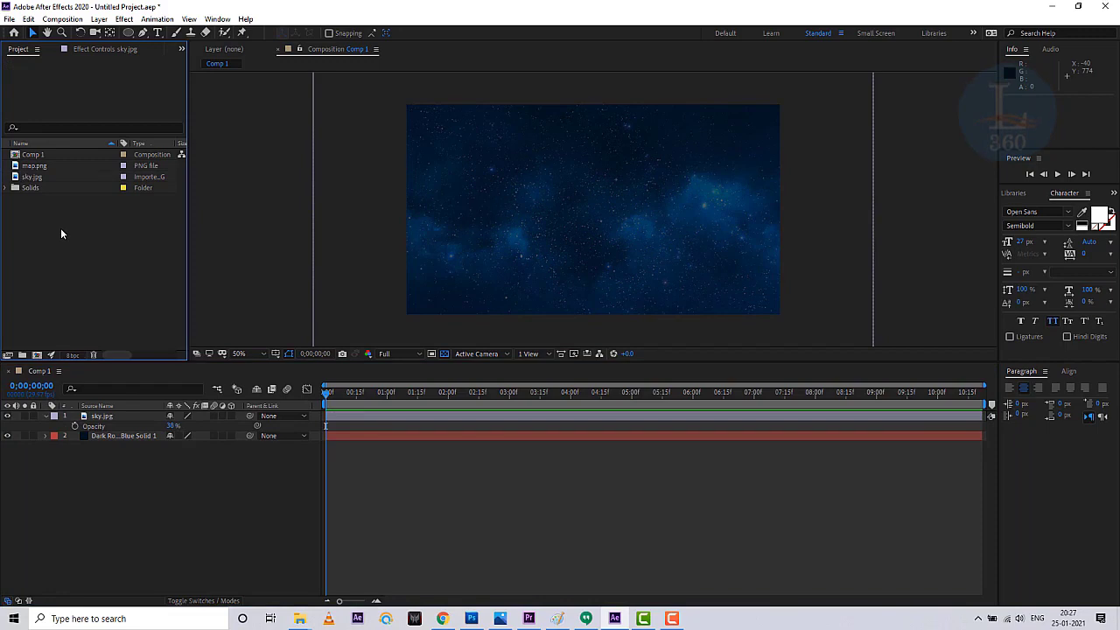
drag(42, 166, 122, 420)
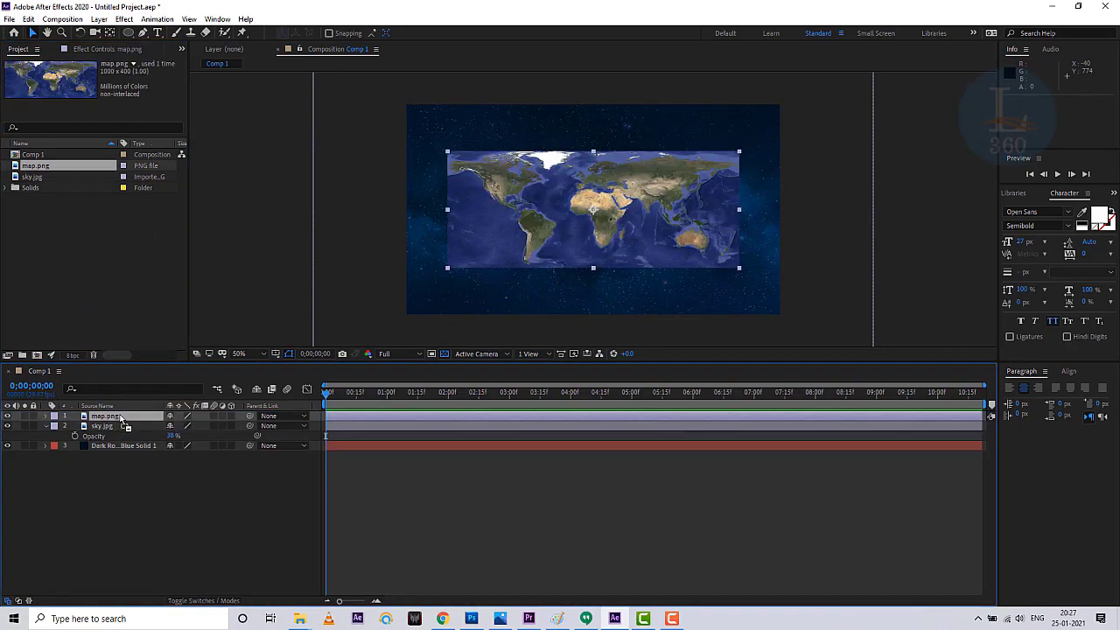
click(124, 19)
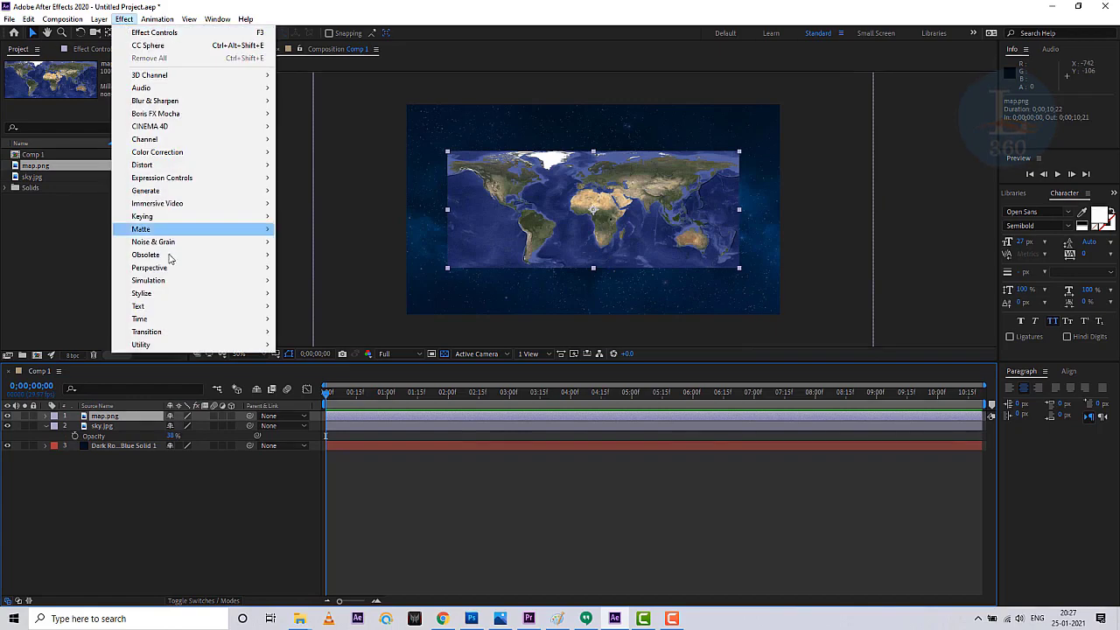
mouse_move(173, 269)
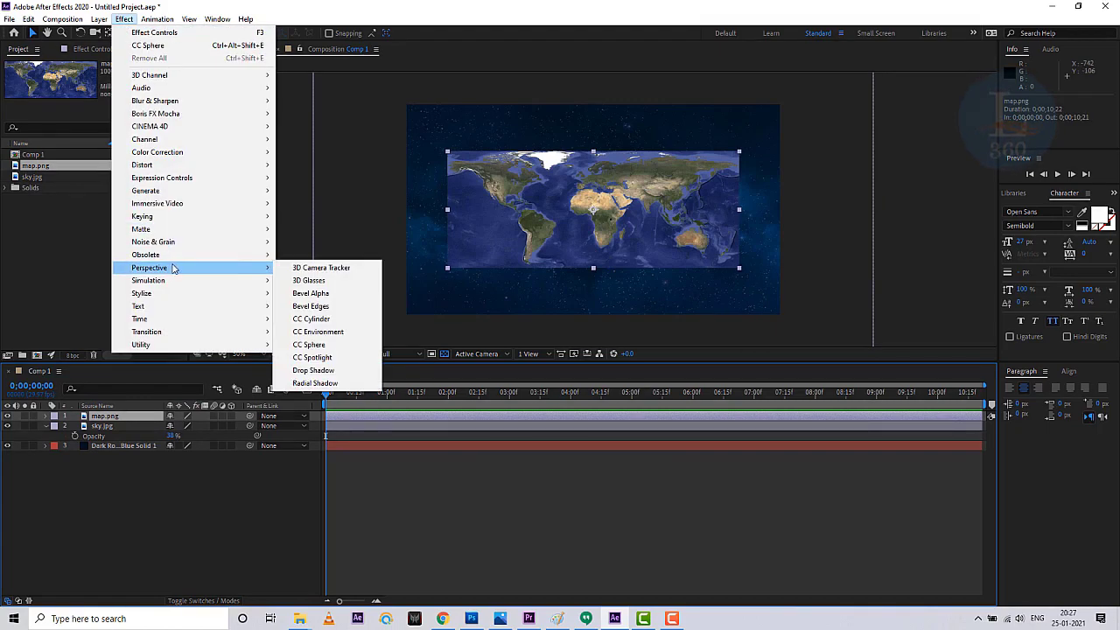
click(316, 345)
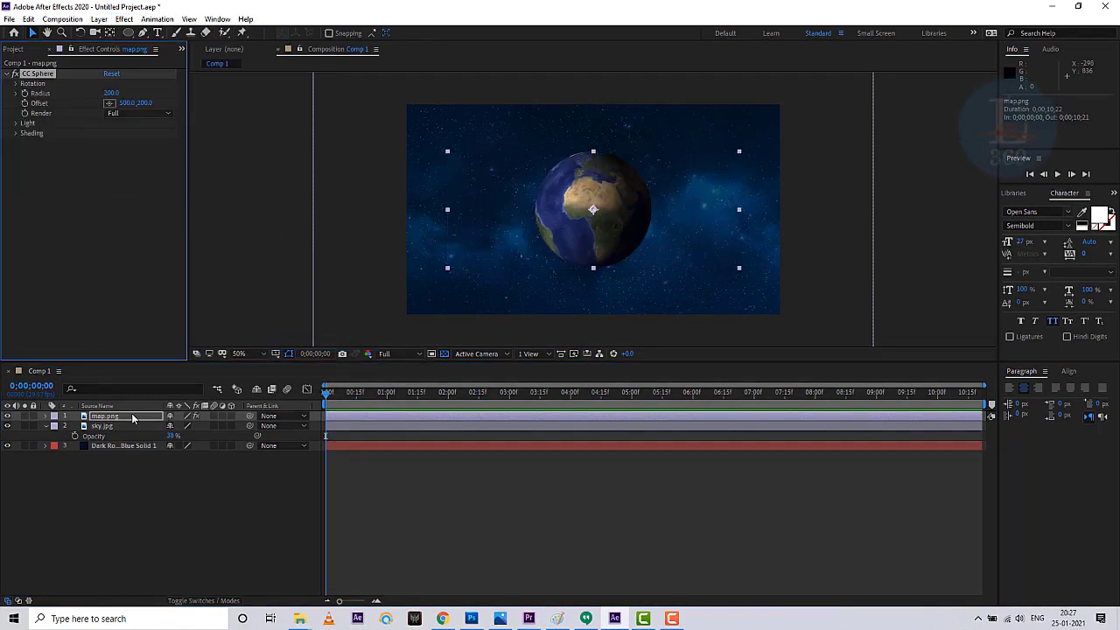
Set the CC Sphere's Rotation Y to -15° and its Radius to 222.
click(16, 84)
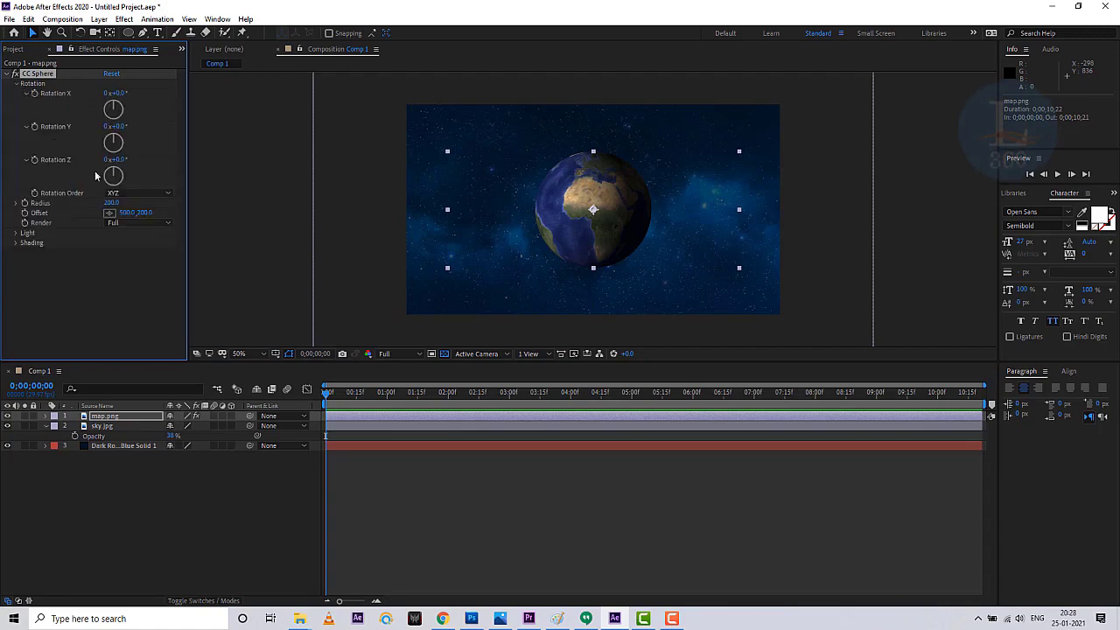
drag(120, 128, 123, 159)
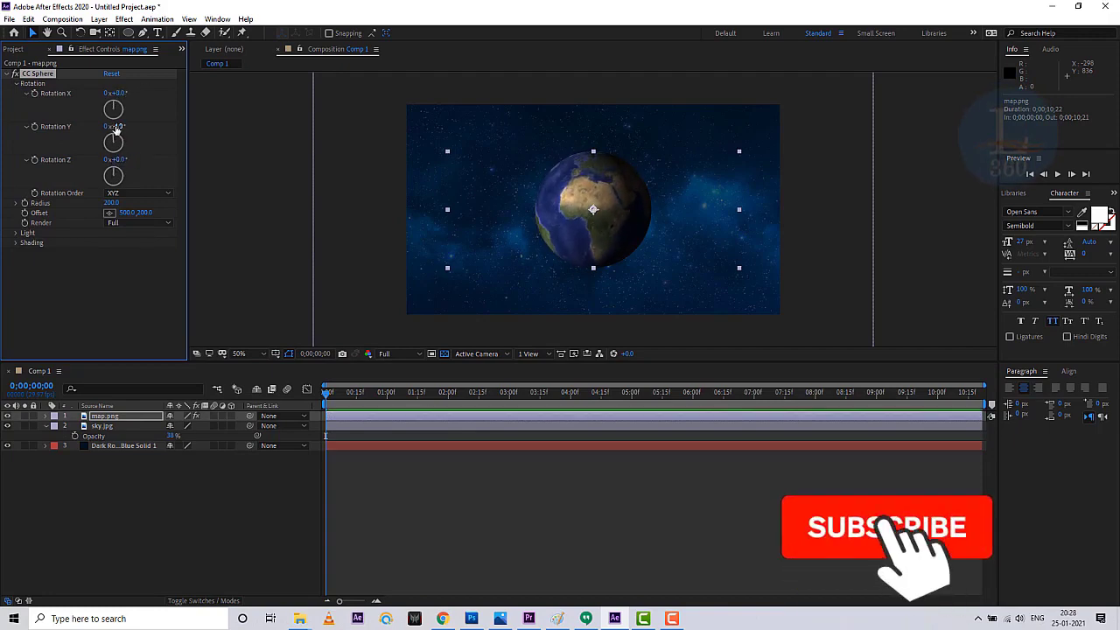
click(15, 203)
mouse_move(64, 220)
mouse_down()
mouse_move(54, 220)
mouse_move(77, 224)
mouse_move(68, 222)
mouse_up()
Set the CC Sphere's Light Intensity to 113.6, Light Height to 43 and Light Direction to 83°.
click(15, 249)
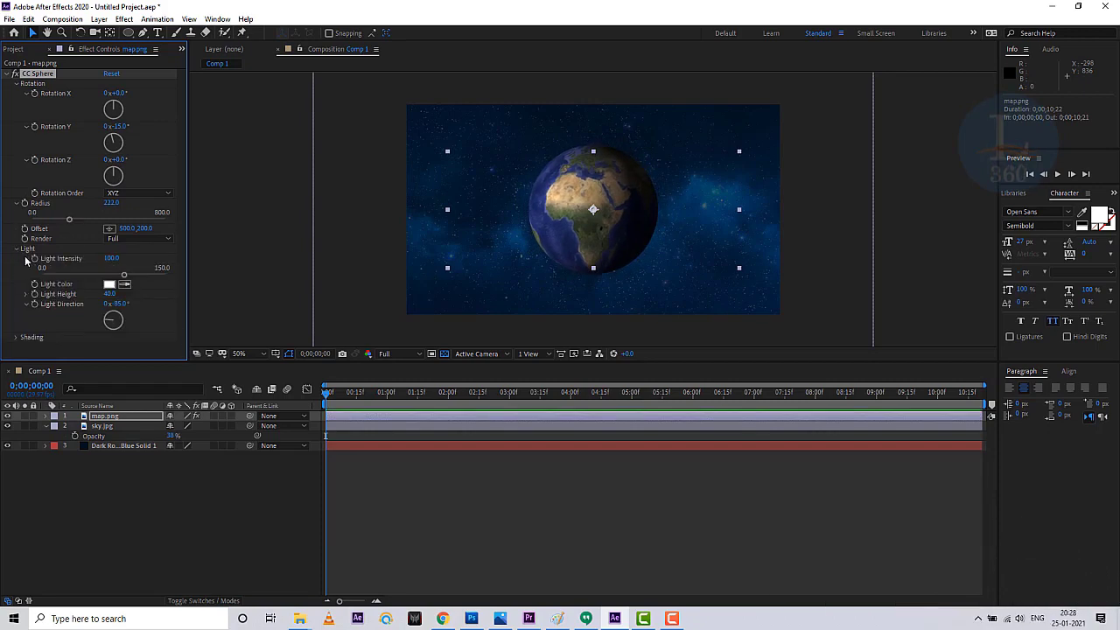
drag(125, 278, 156, 298)
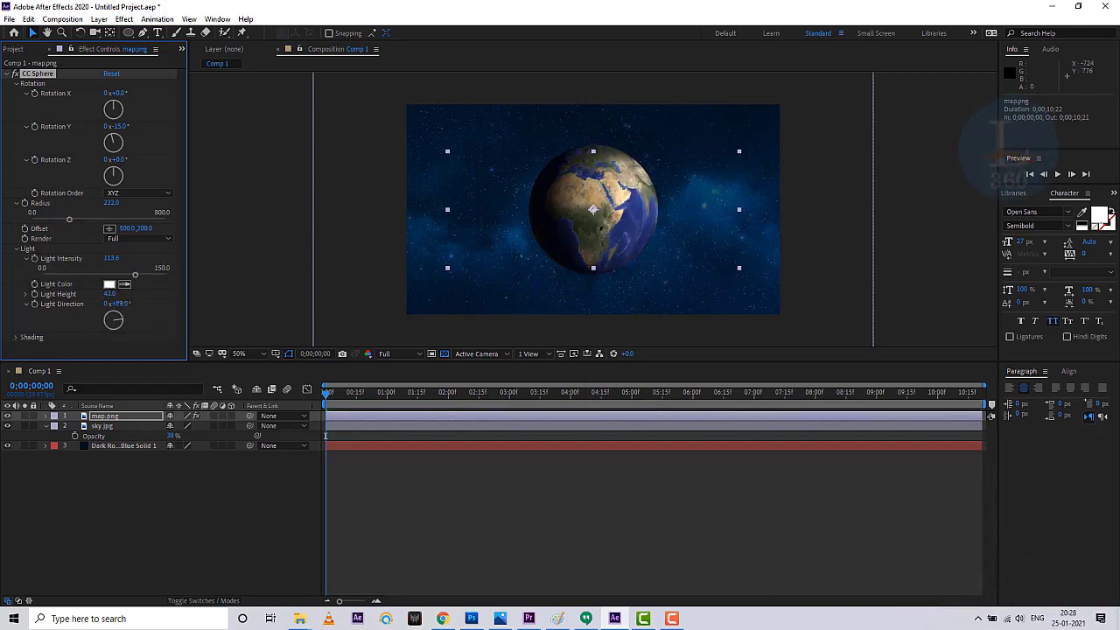
Set Rotation Y to -16°, keyframe it at the start of the composition, and show the map layer's keyframed property.
drag(117, 126, 124, 127)
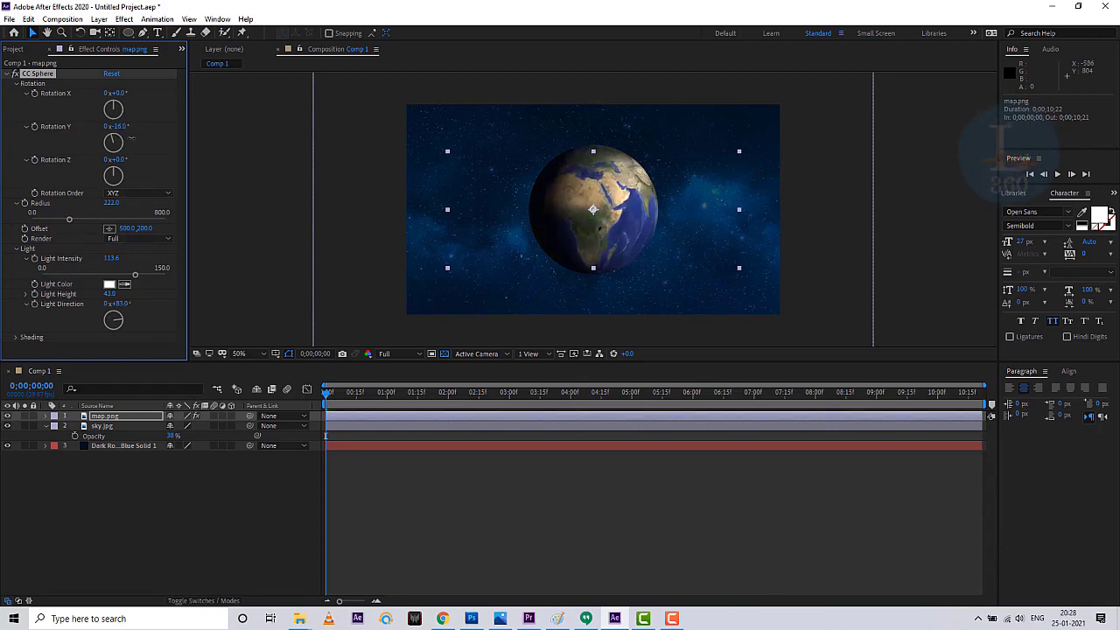
click(34, 128)
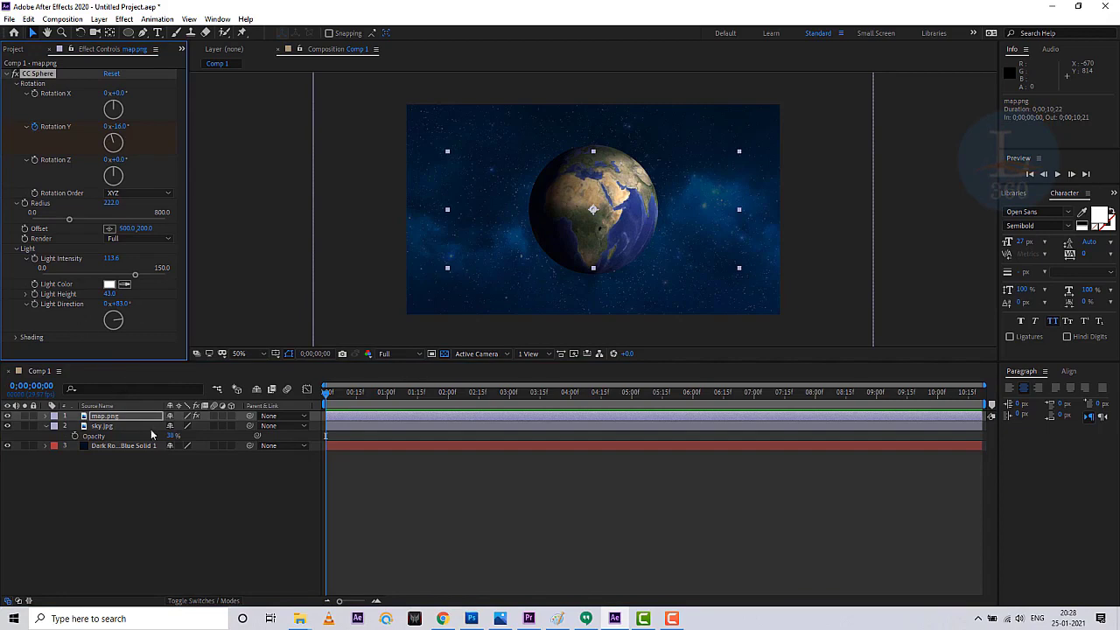
key(u)
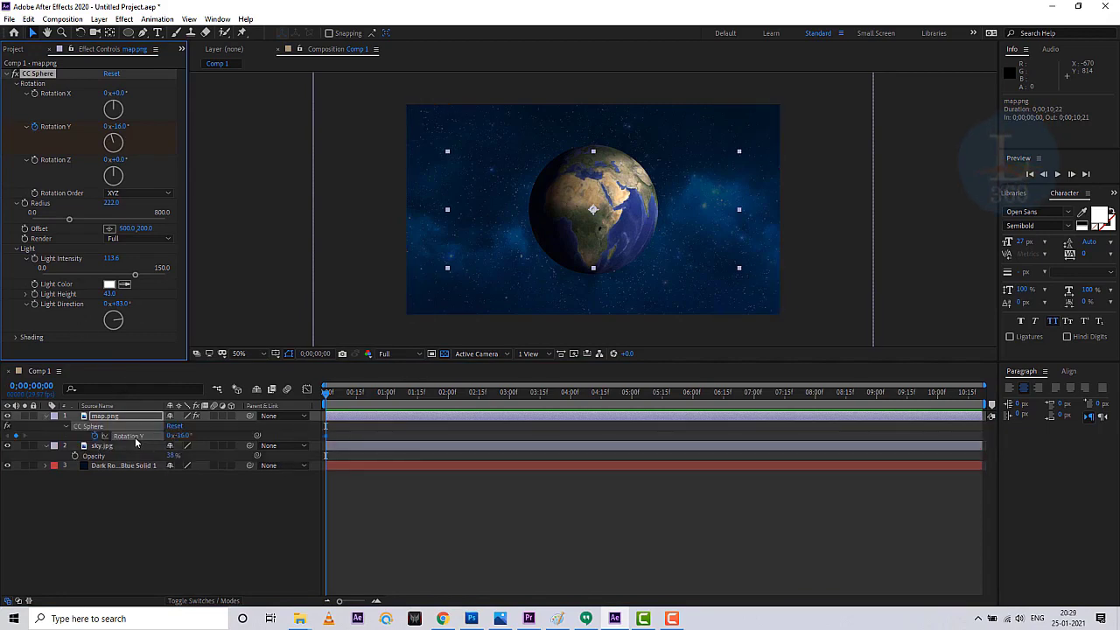
Add a second Rotation Y keyframe on the map layer at 0;00;01;00 with a value of -1x-11°.
drag(329, 398, 361, 403)
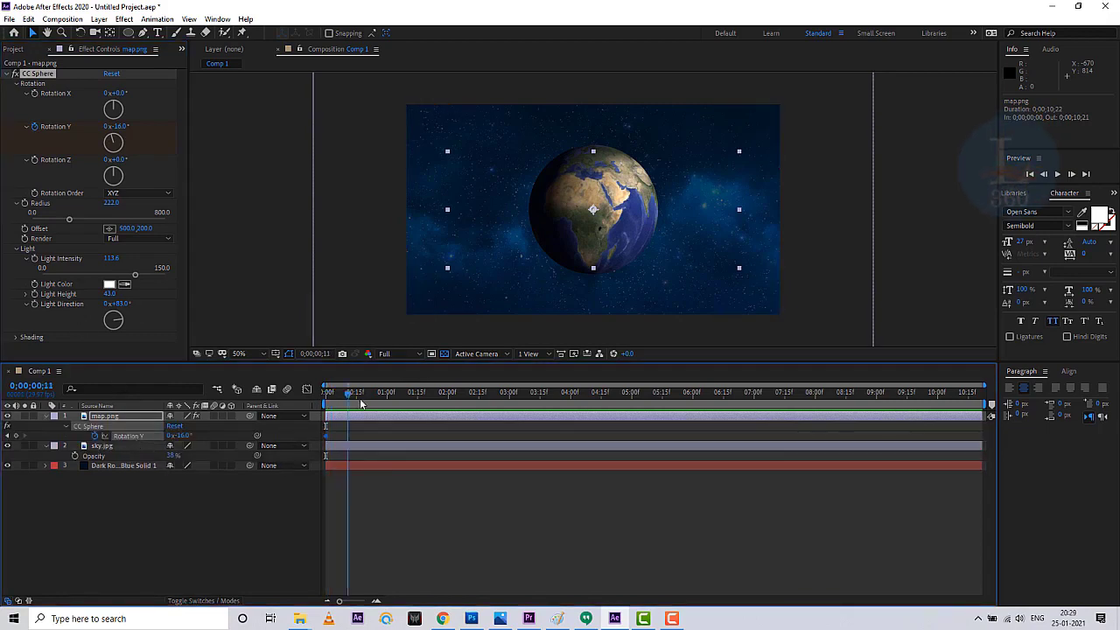
drag(569, 405, 589, 403)
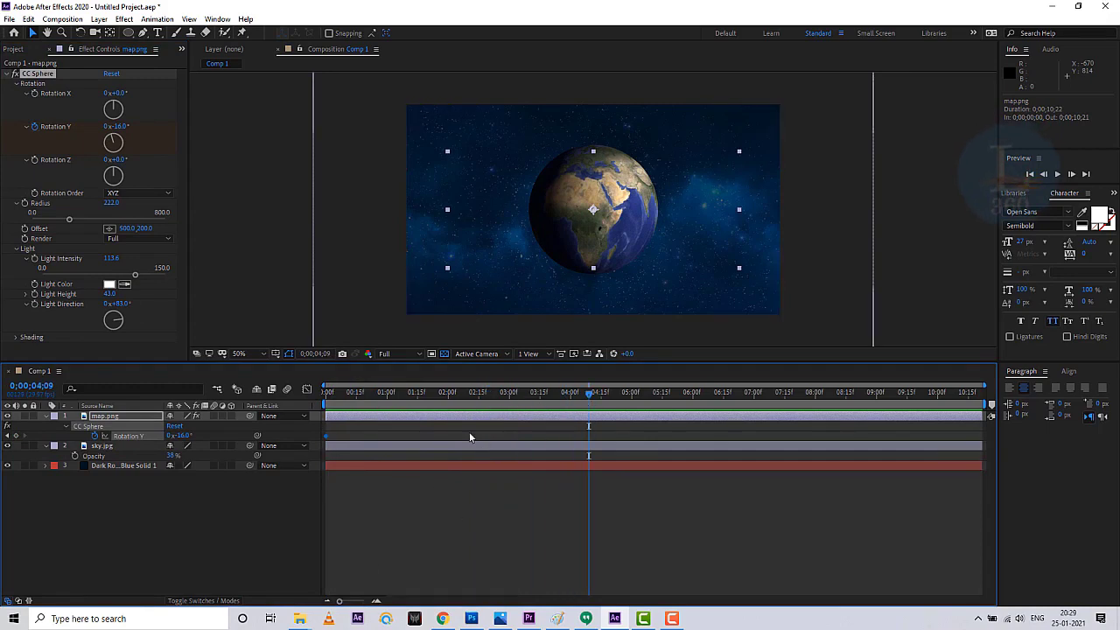
click(377, 602)
click(376, 601)
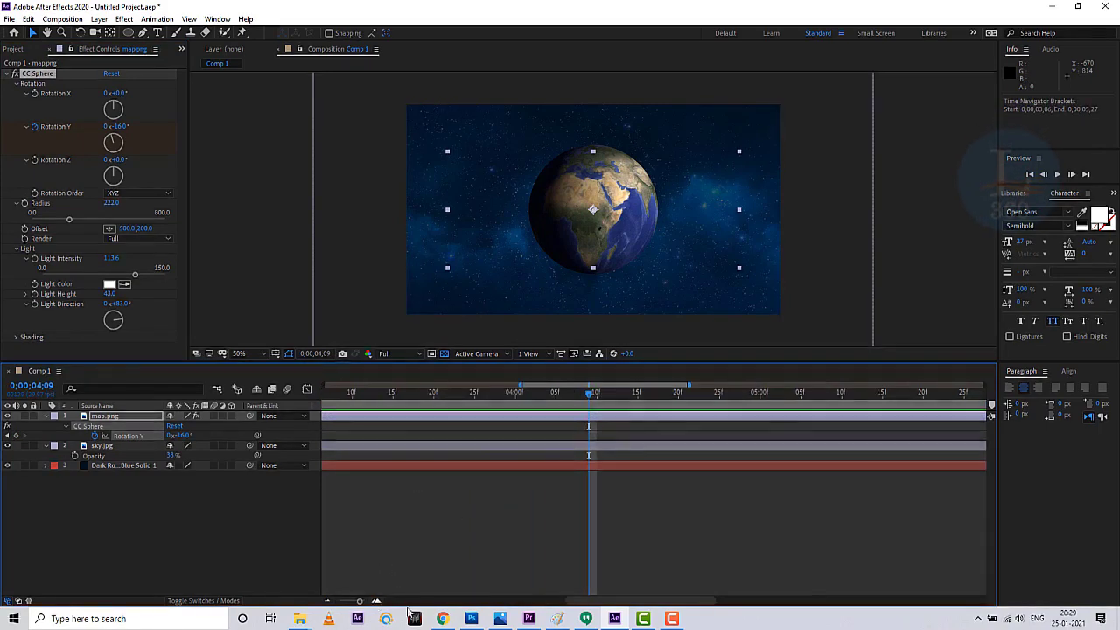
drag(555, 602, 324, 605)
click(327, 602)
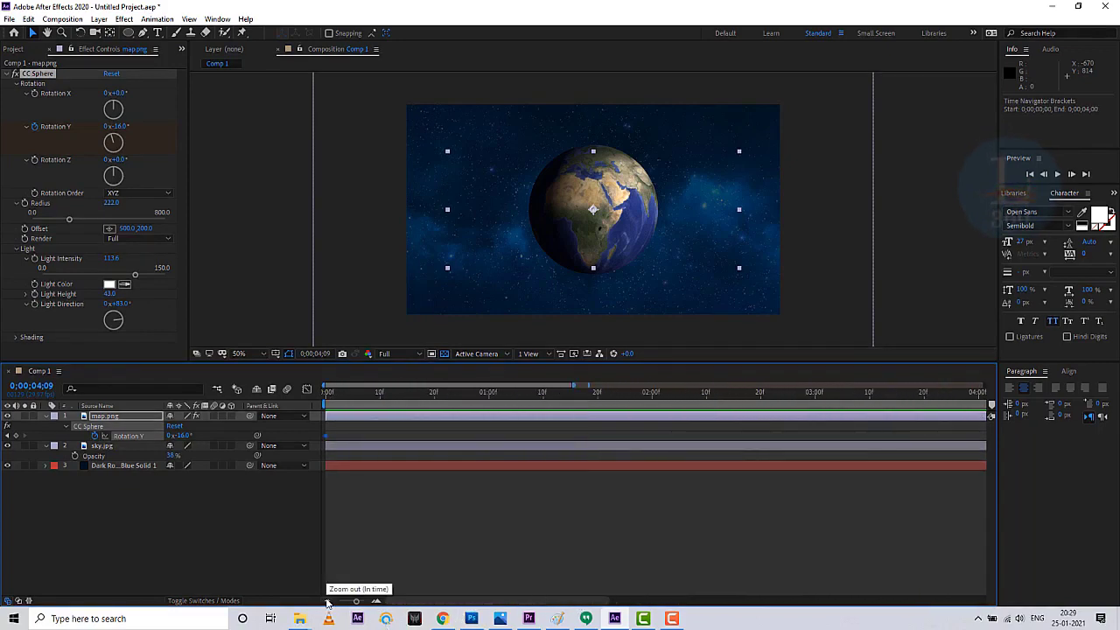
click(490, 398)
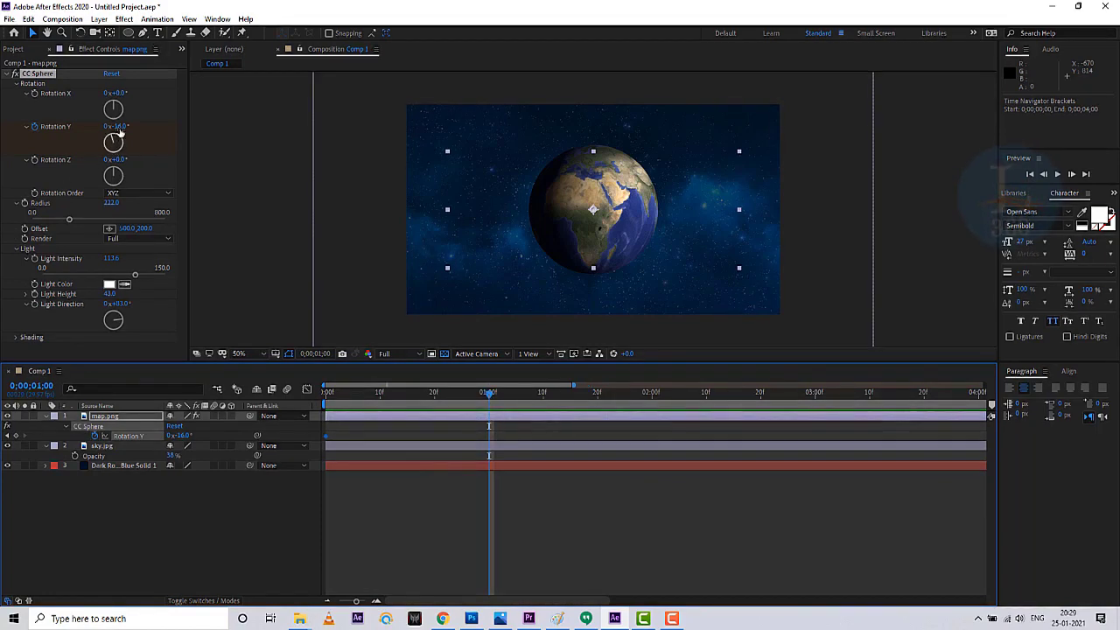
drag(116, 126, 2, 159)
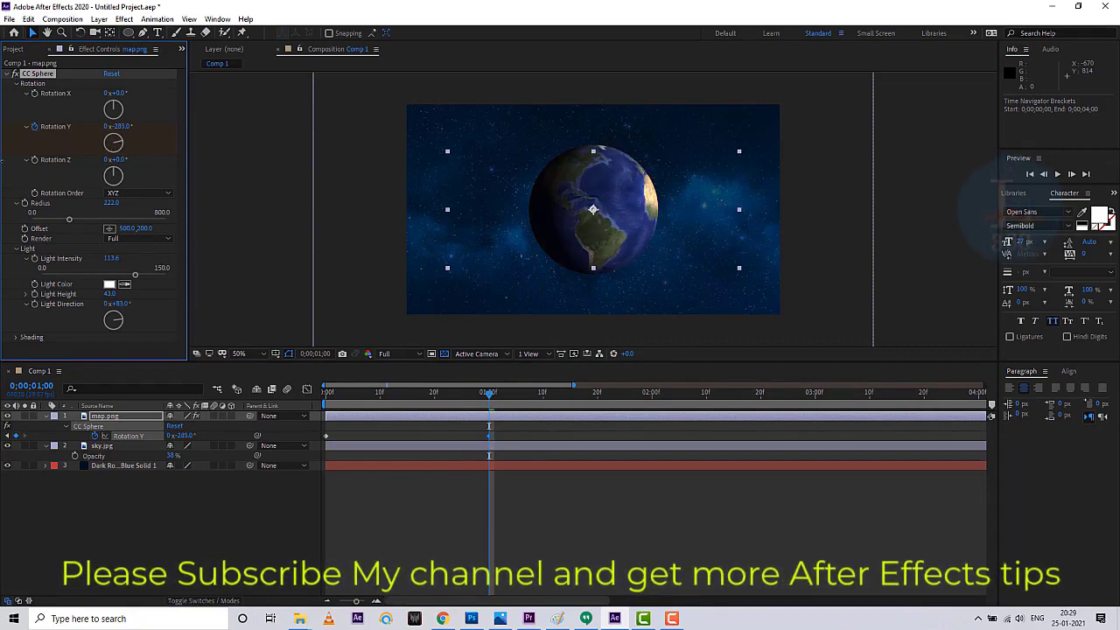
drag(122, 129, 71, 126)
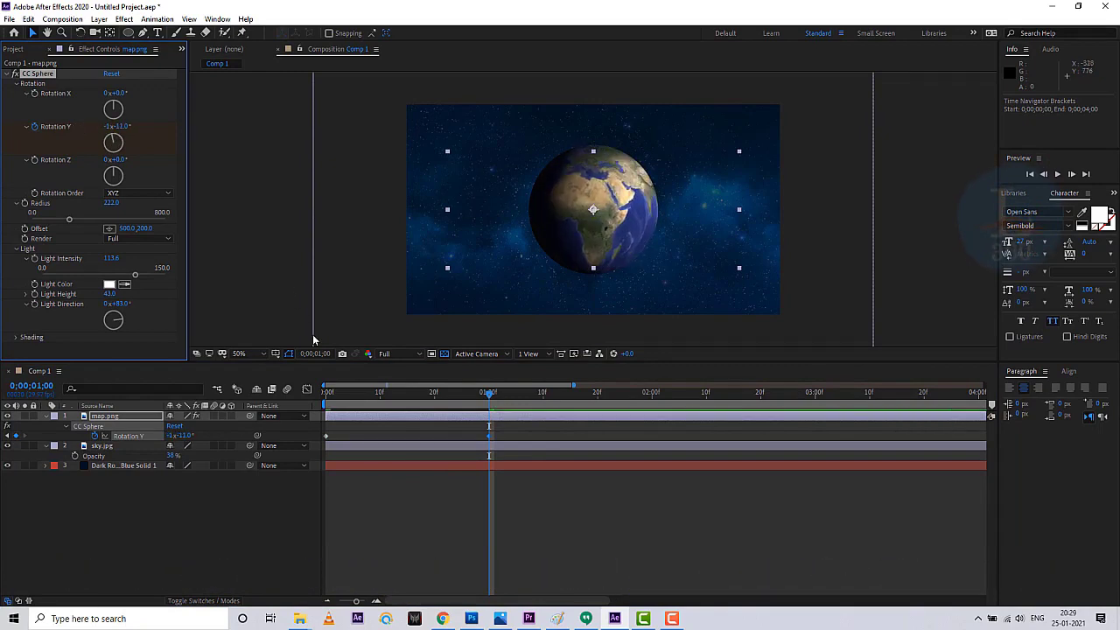
Preview the spin, move the second Rotation Y keyframe to 0;00;03;24, and play the animation back from the start.
key(Home)
key(space)
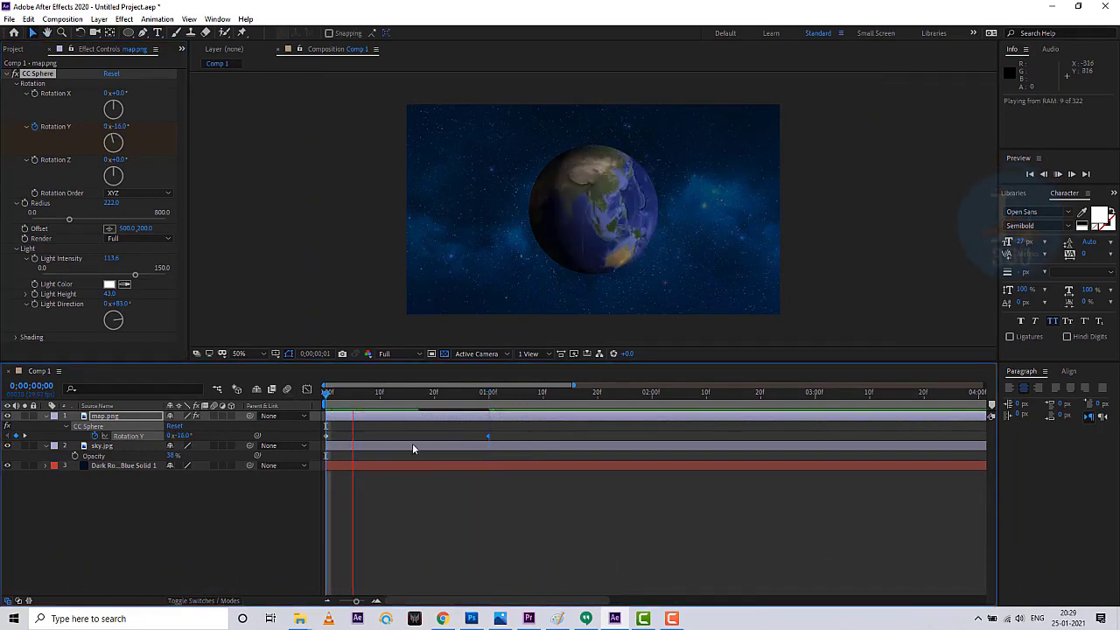
click(488, 436)
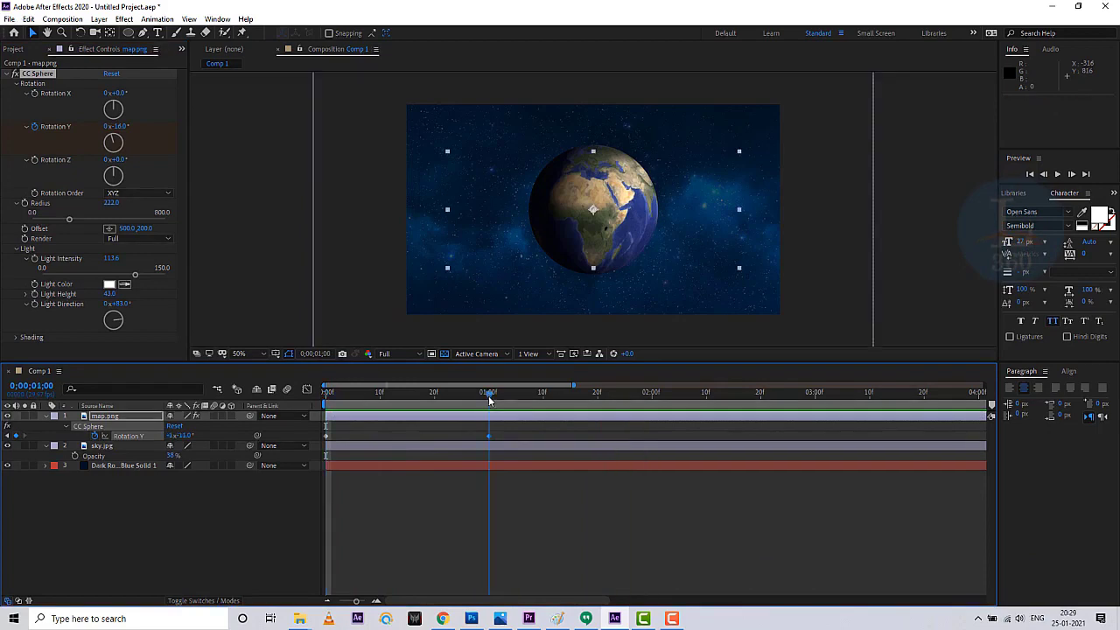
drag(488, 436, 945, 435)
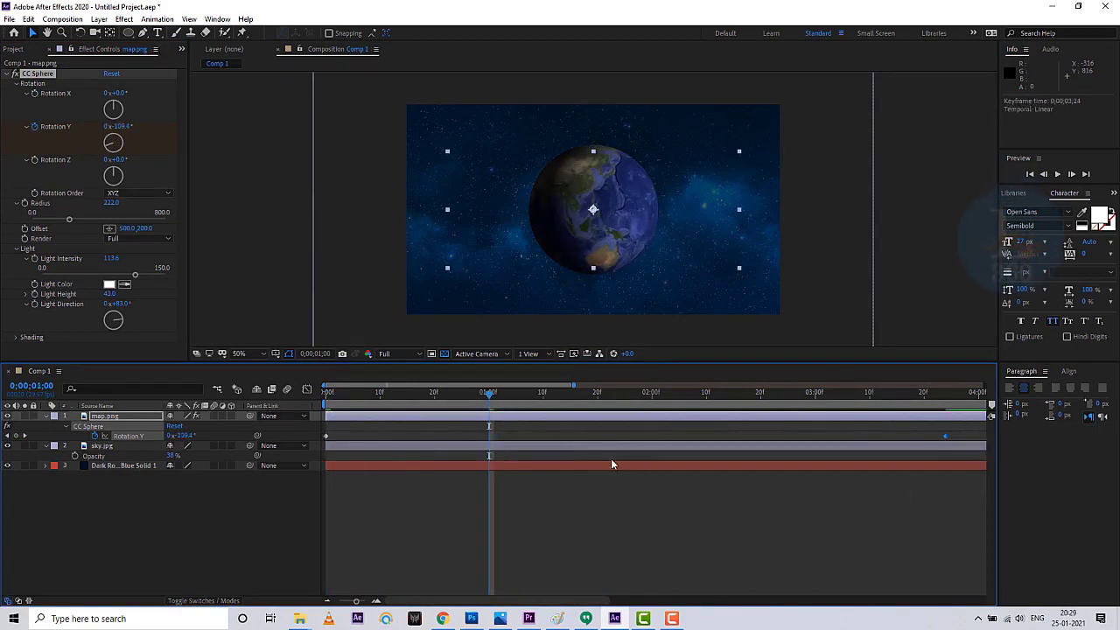
drag(490, 407, 326, 407)
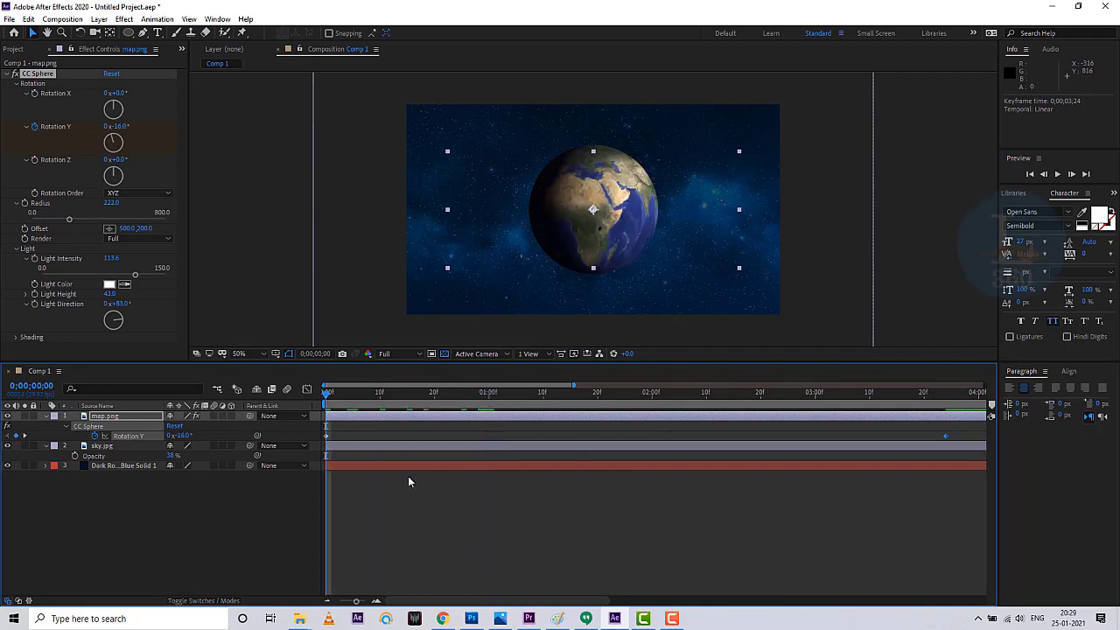
key(space)
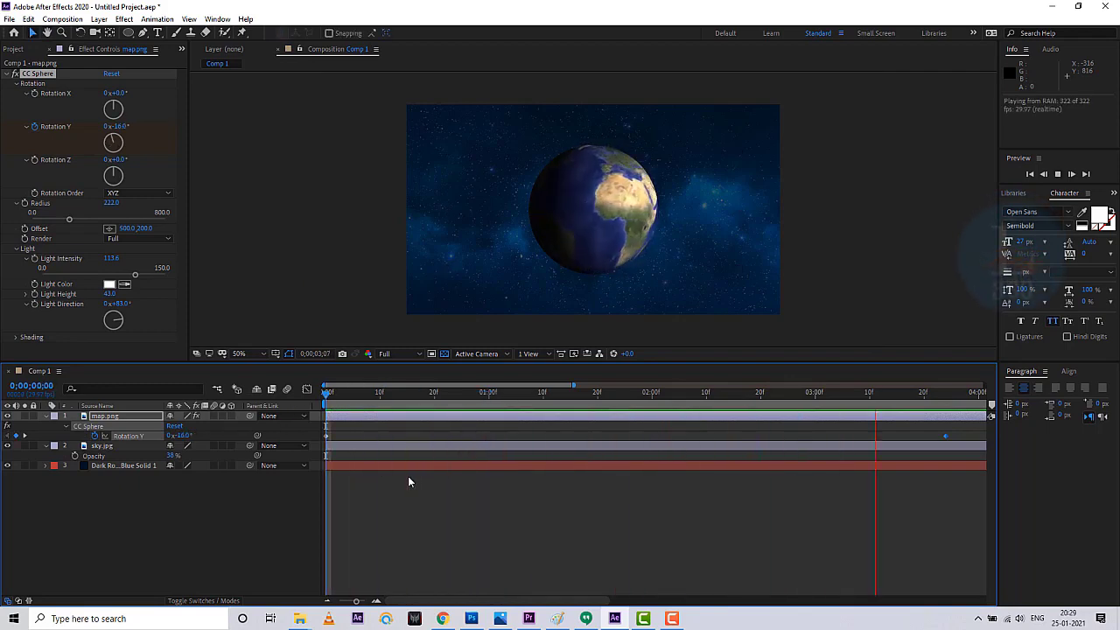
Create a composition-sized solid layer of 1280 x 720 px in a bright royal blue.
click(168, 500)
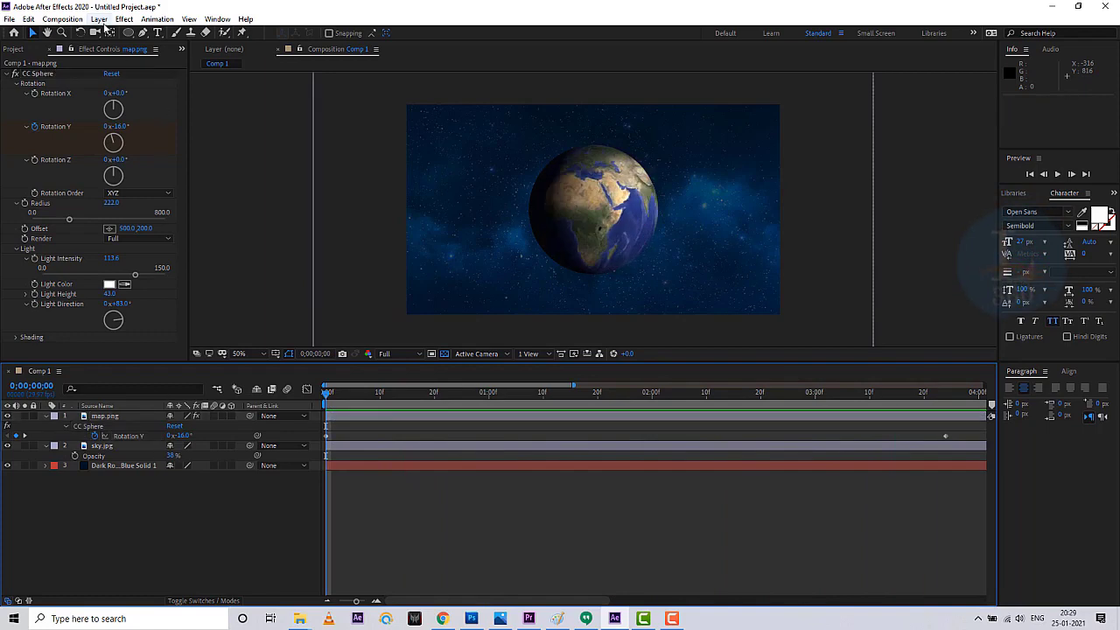
click(99, 18)
mouse_move(117, 34)
click(331, 44)
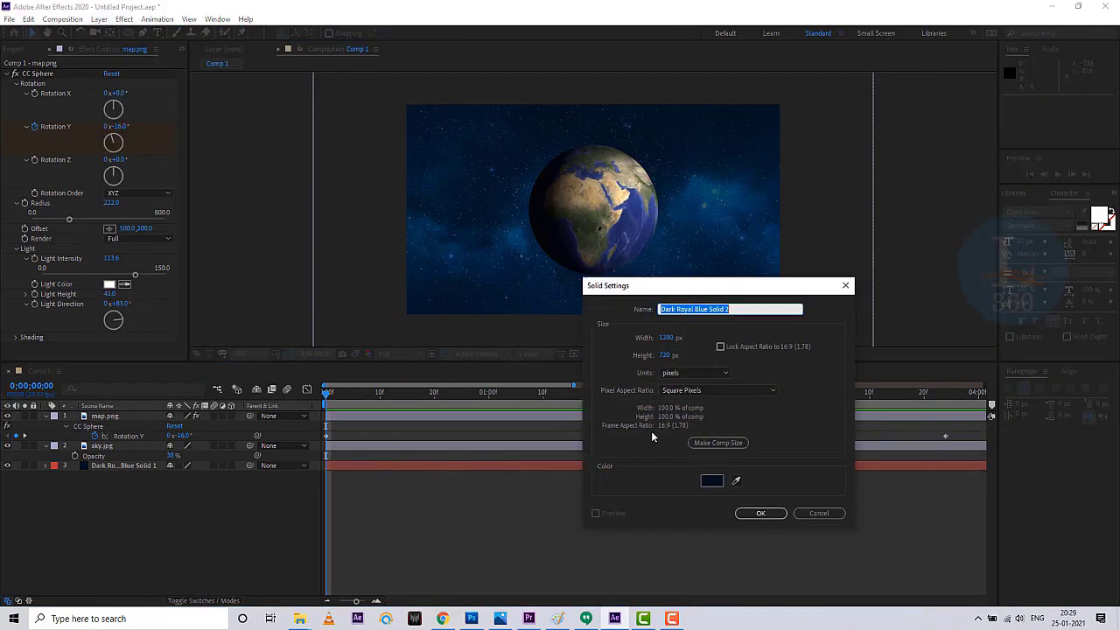
click(712, 481)
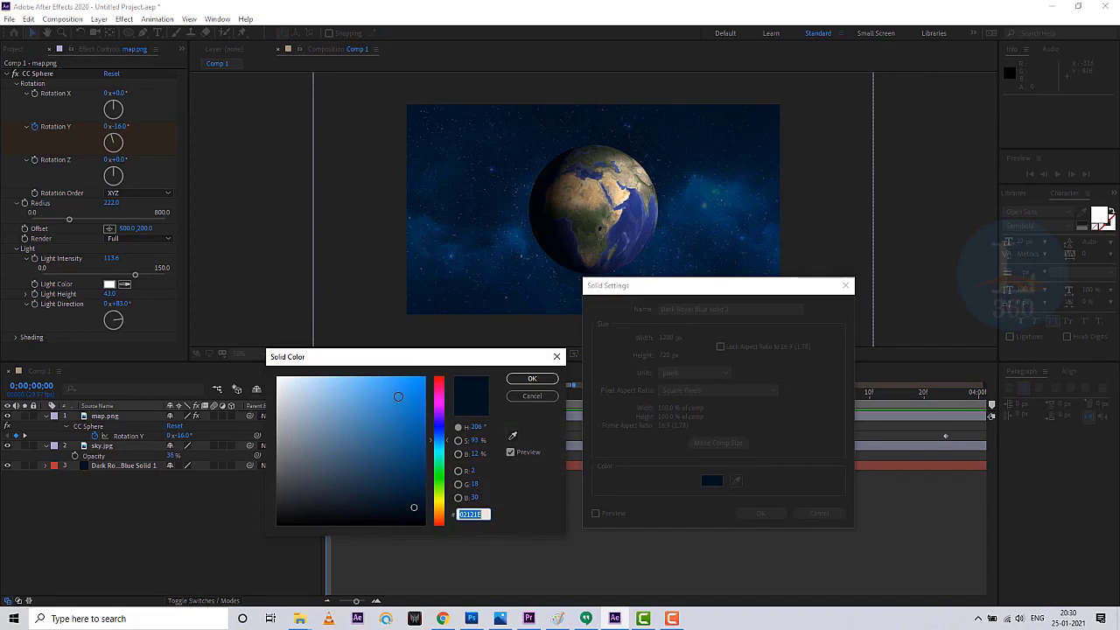
click(399, 388)
click(553, 397)
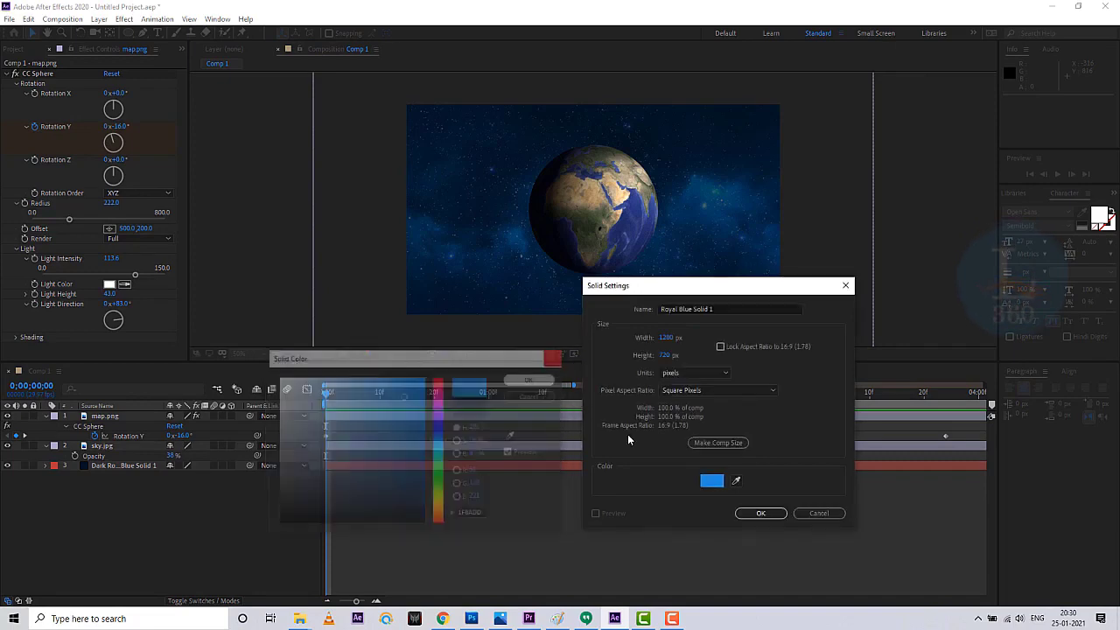
click(758, 514)
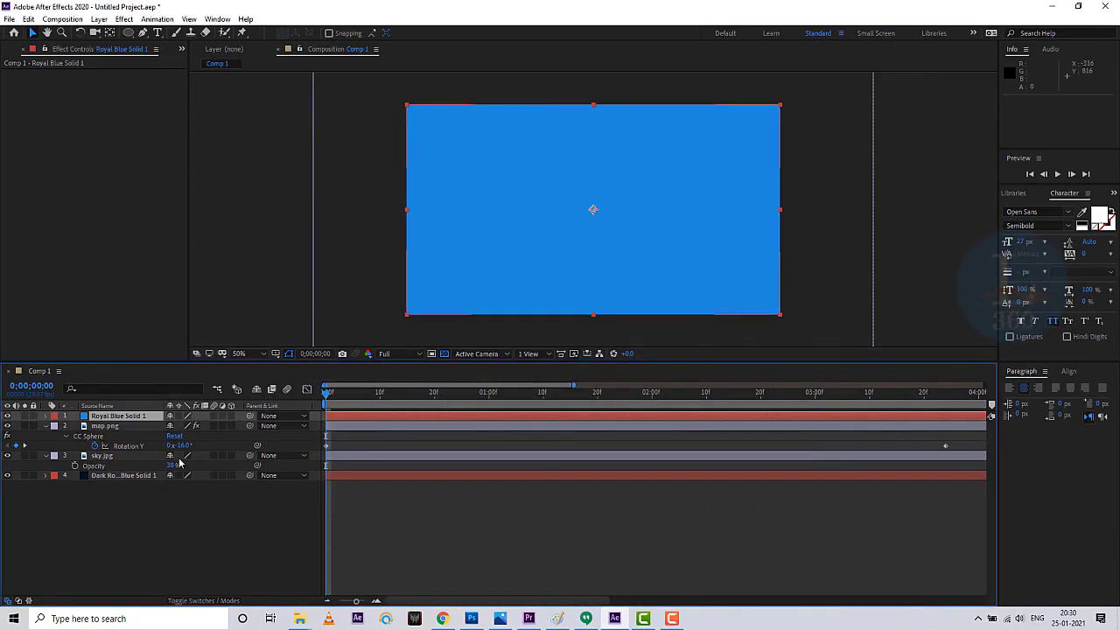
Place the royal blue solid directly below the map layer and mask it with a circle about 420 px wide over the globe.
drag(119, 418, 124, 457)
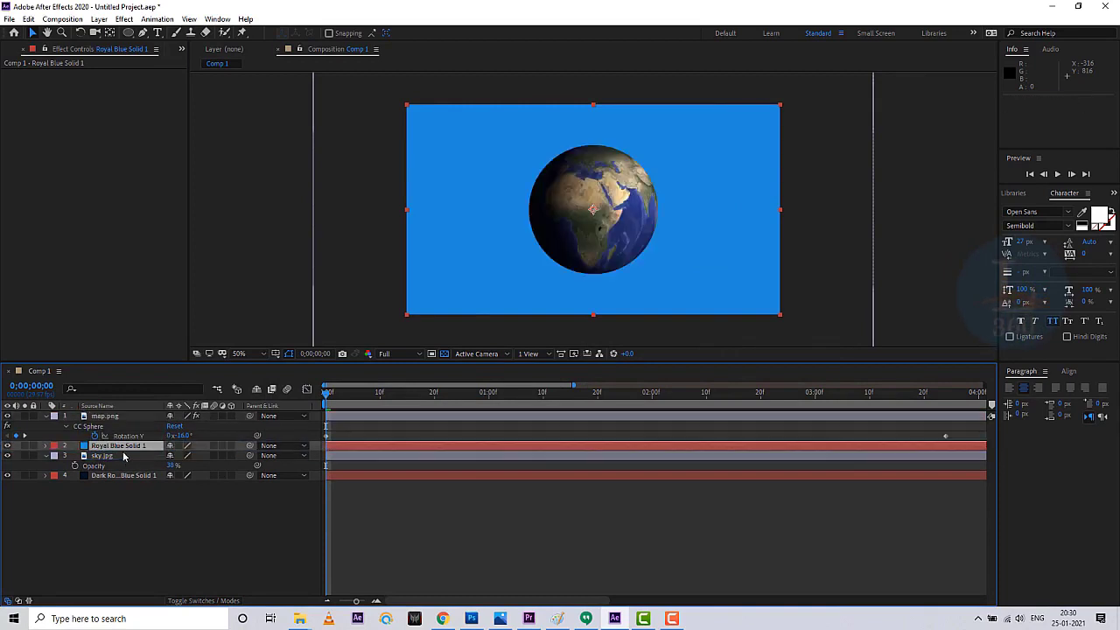
click(129, 33)
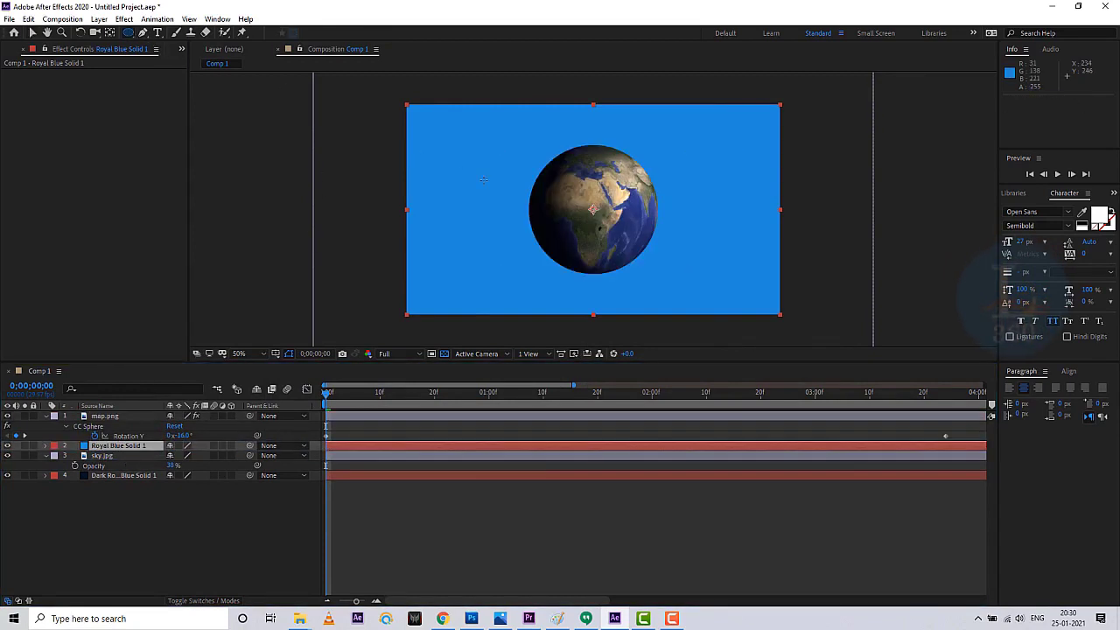
drag(558, 174, 654, 260)
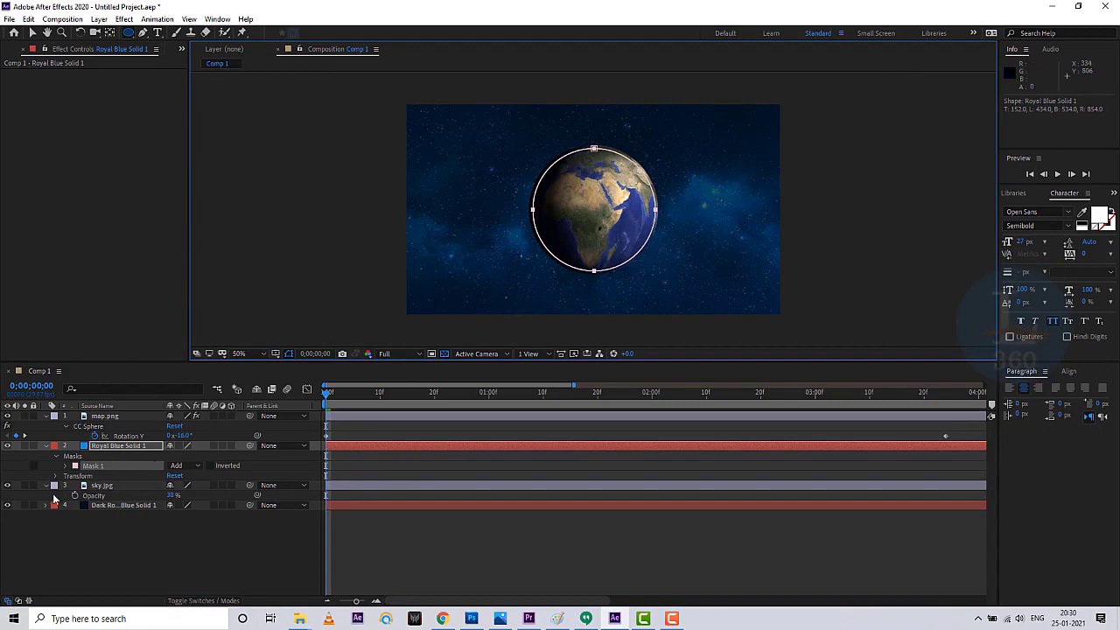
Feather the royal blue solid's circular mask by 199 pixels, expand the mask outward, and collapse the solid and map layers.
click(66, 466)
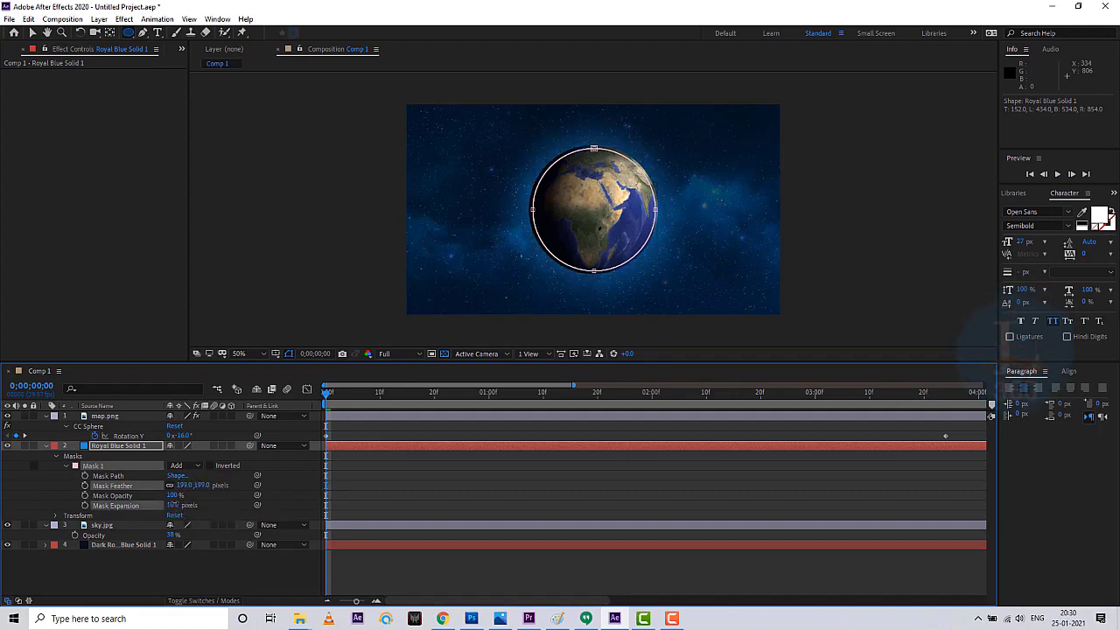
key(v)
click(78, 452)
click(48, 446)
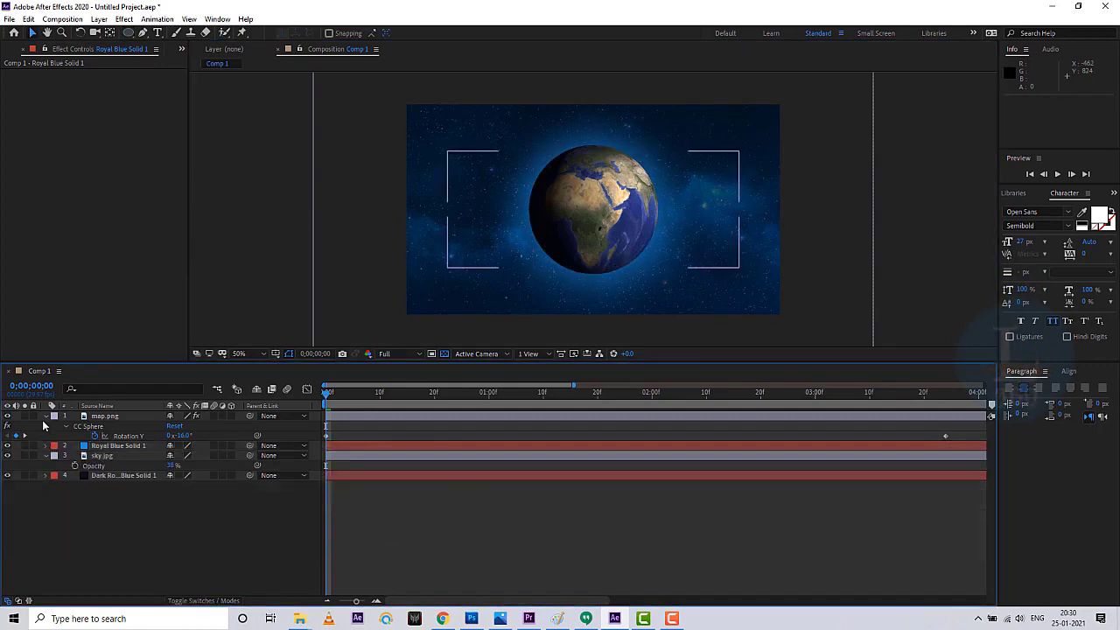
click(44, 417)
Play back and scrub through the animation to check the rotating globe with its blue glow.
key(space)
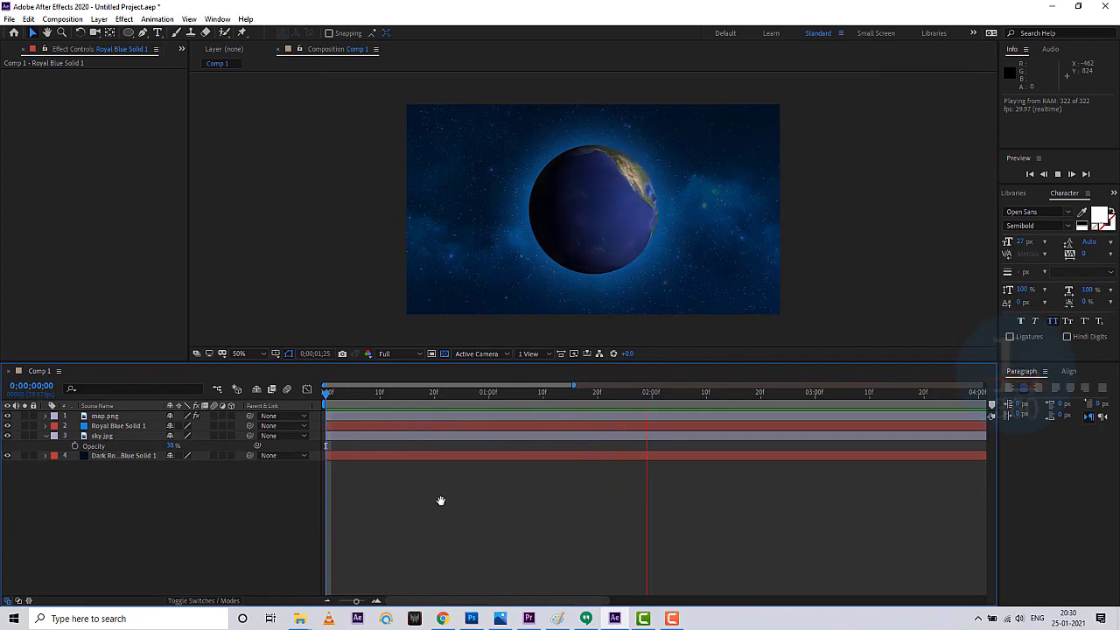
click(767, 395)
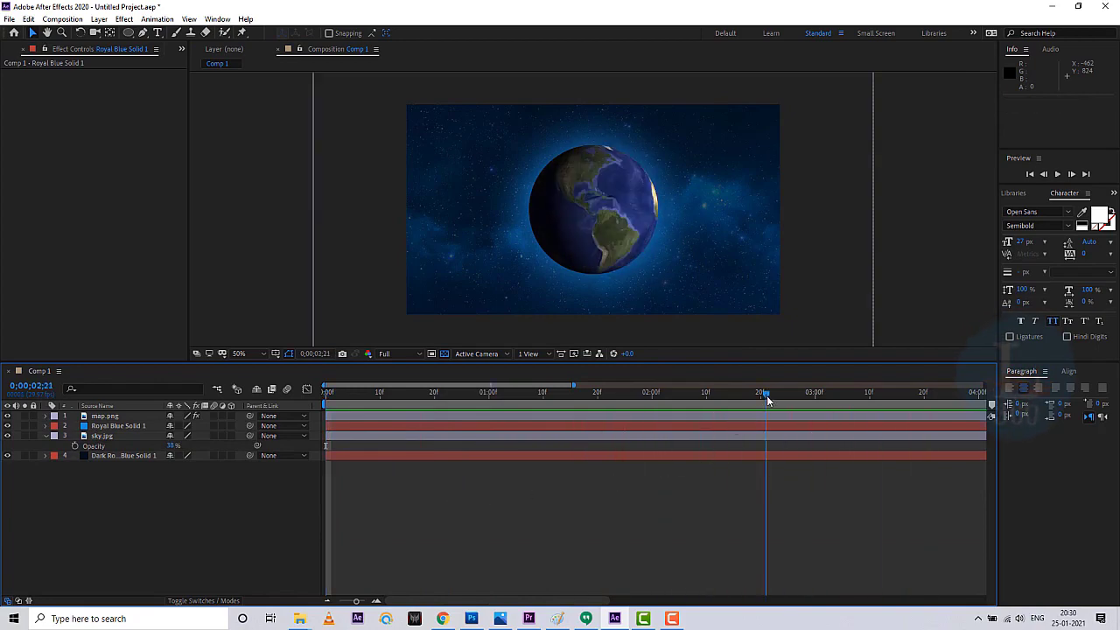
drag(736, 398, 902, 398)
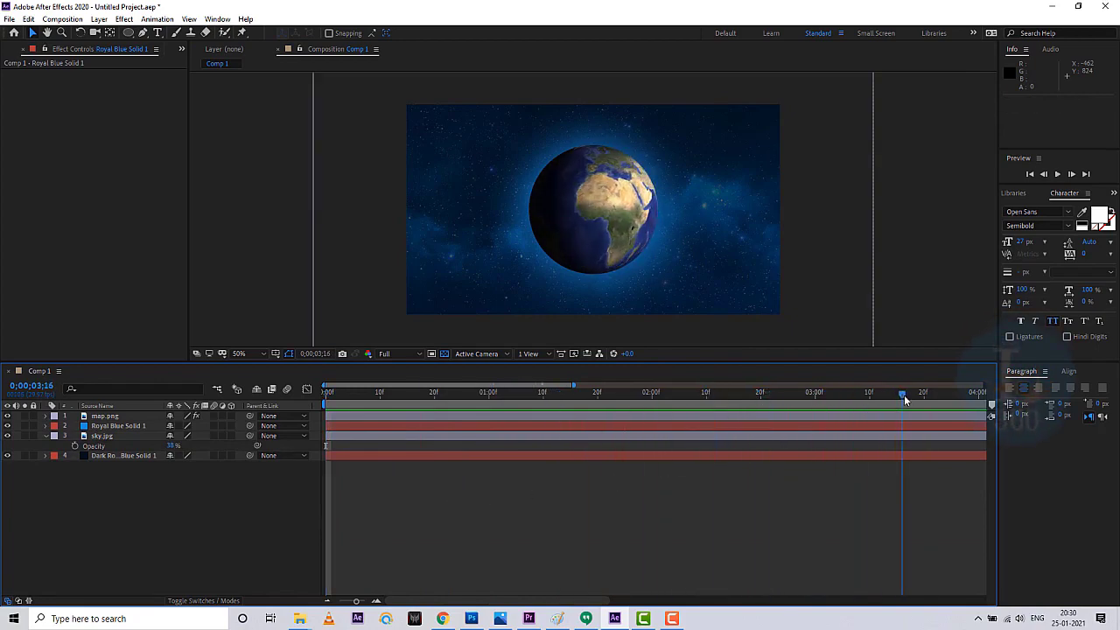
Parent the royal blue solid to the map layer and keyframe the map layer's Scale at 66% at the start of the composition.
click(120, 427)
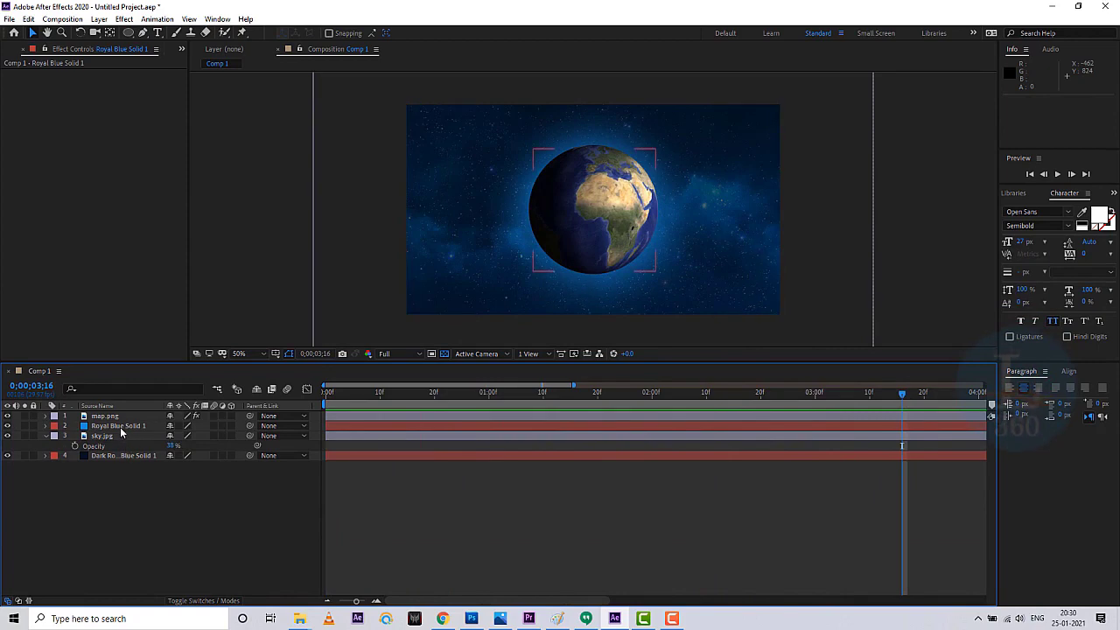
click(120, 426)
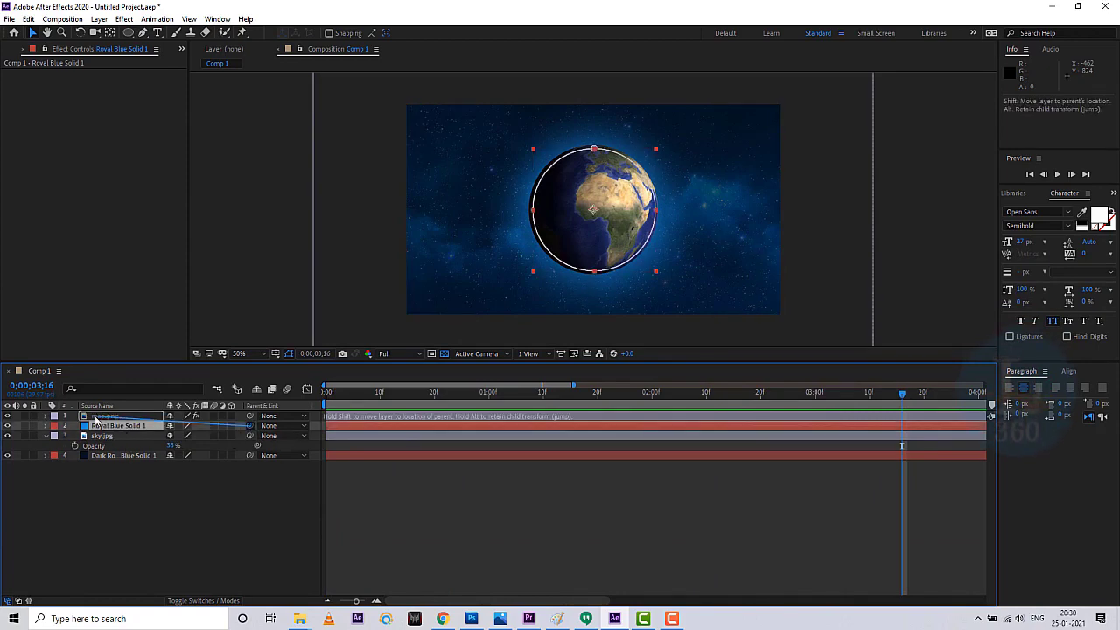
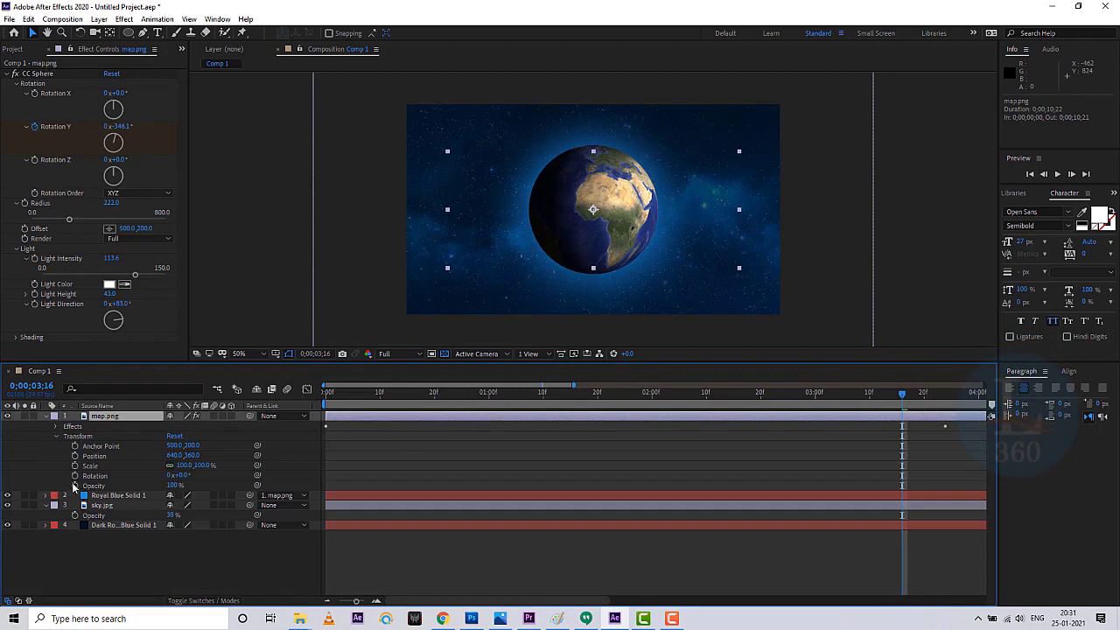
drag(382, 396, 325, 396)
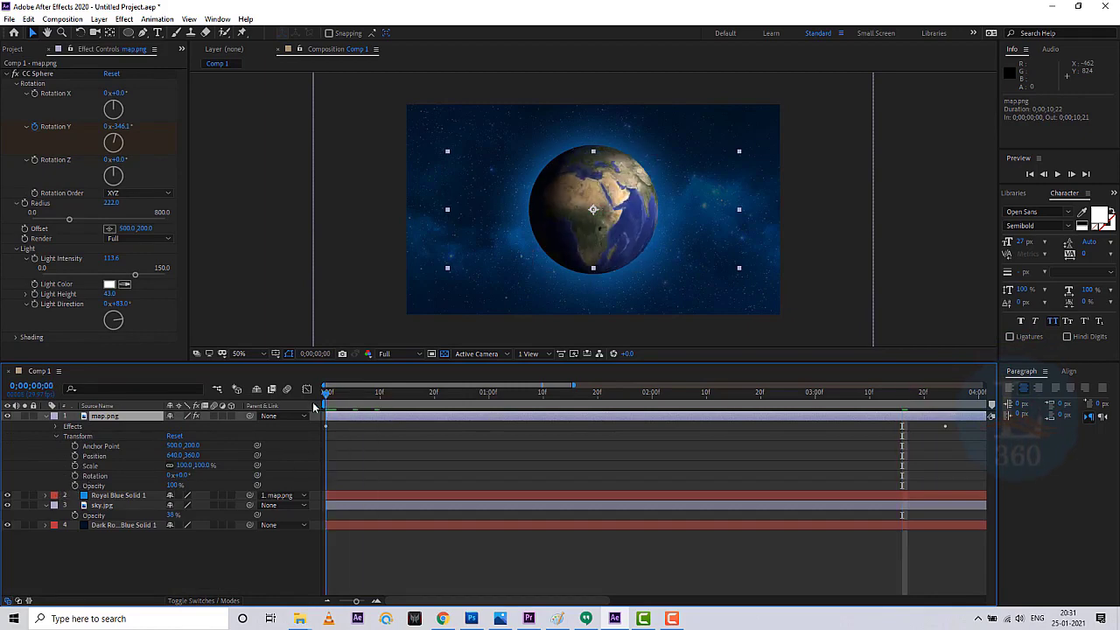
click(75, 466)
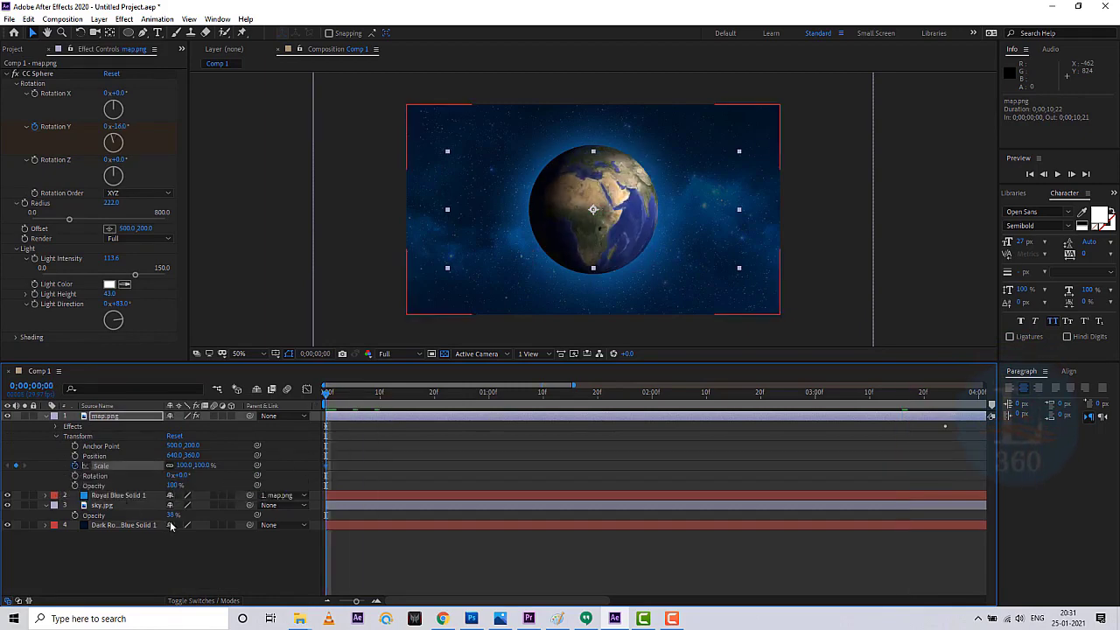
drag(184, 469, 166, 465)
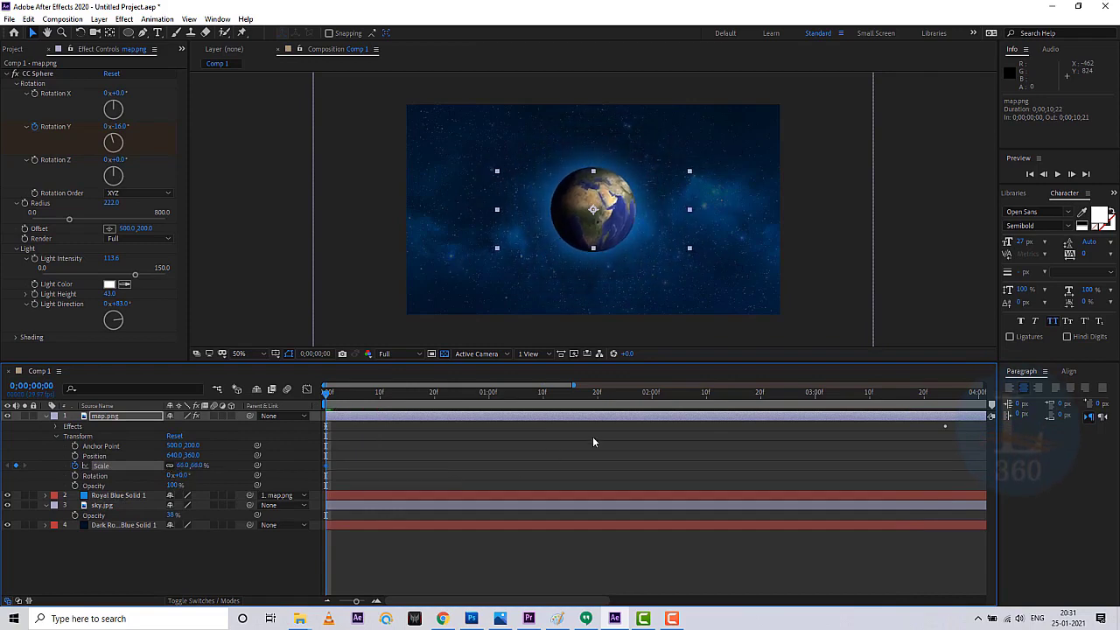
Keyframe the map layer's Scale at 100% at 0;00;03;10 and apply Easy Ease In to that keyframe.
click(871, 393)
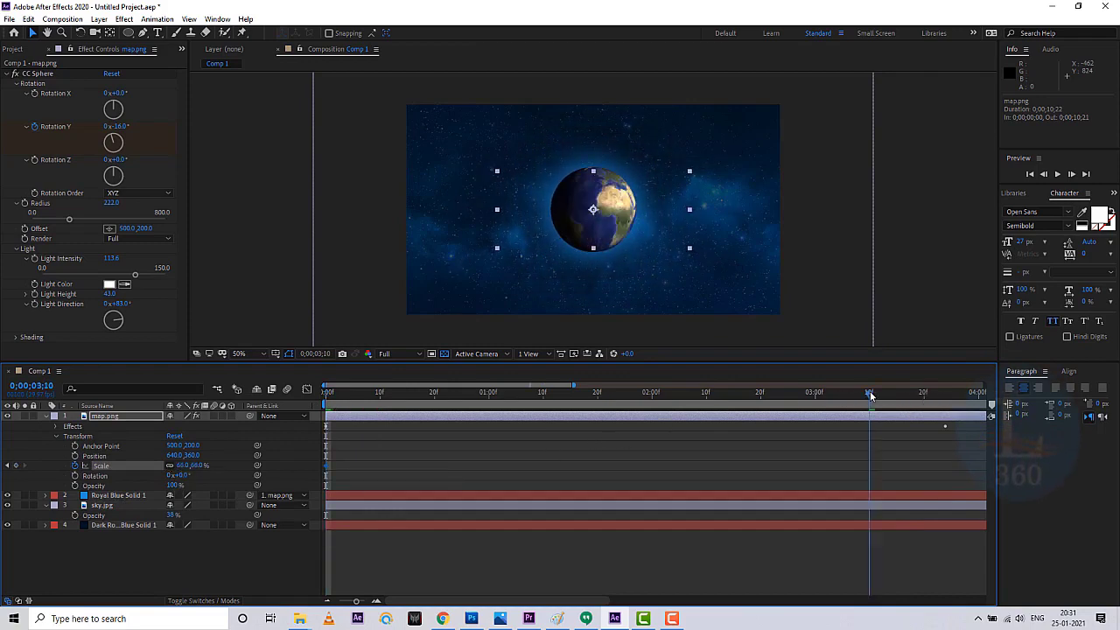
drag(182, 470, 211, 467)
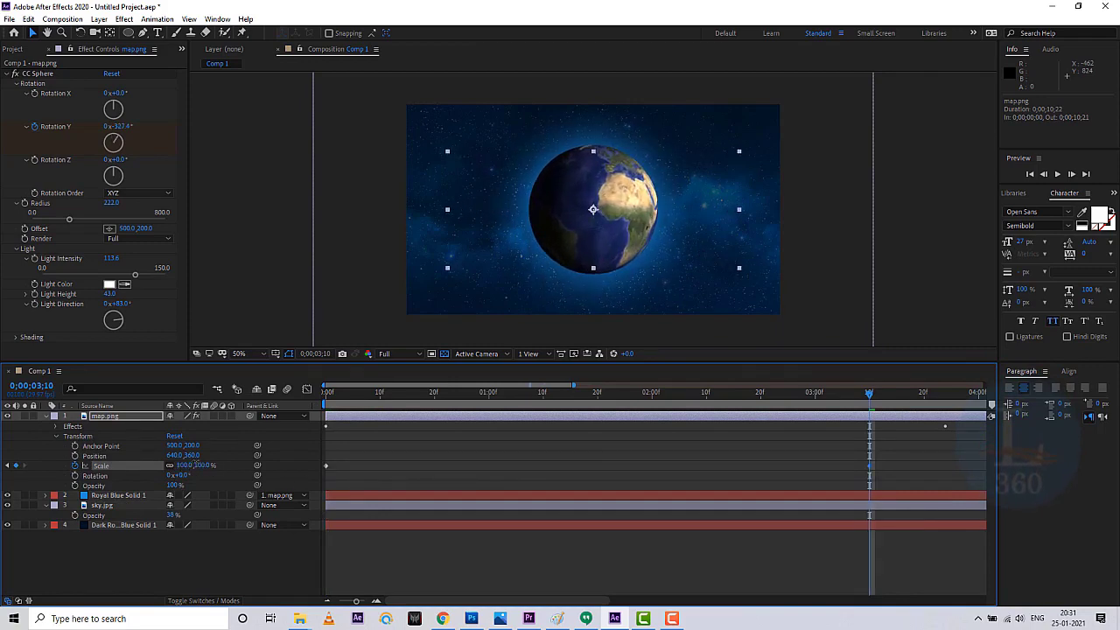
right_click(869, 470)
mouse_move(937, 453)
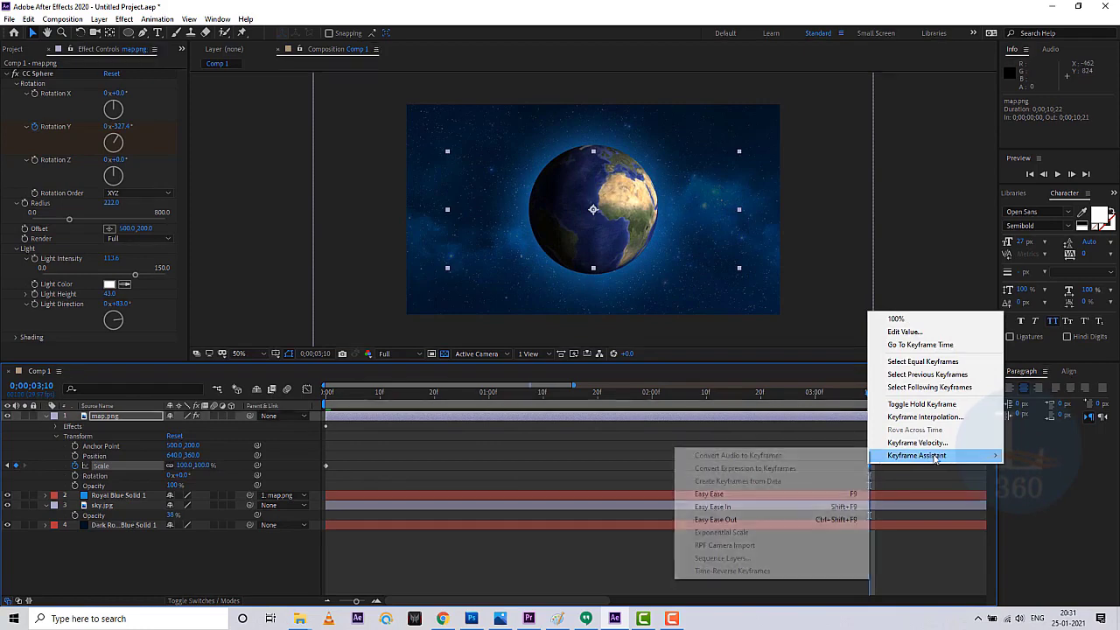
click(757, 507)
Preview the zoom, move the 100% Scale keyframe to just before the final Rotation Y keyframe, and collapse the map layer.
drag(555, 392, 325, 394)
key(space)
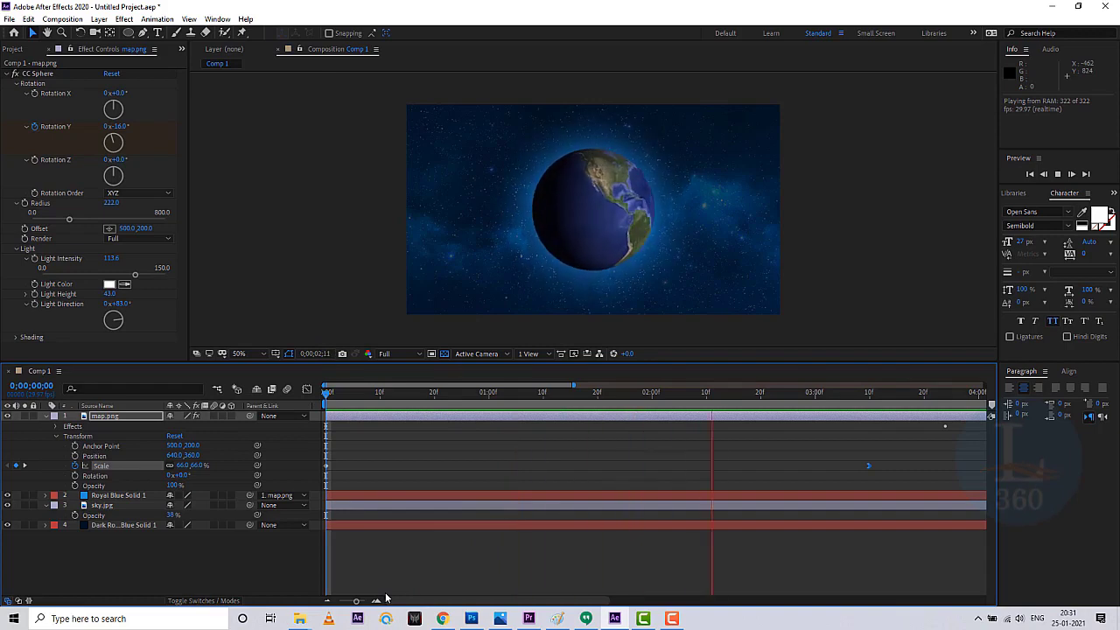
click(879, 404)
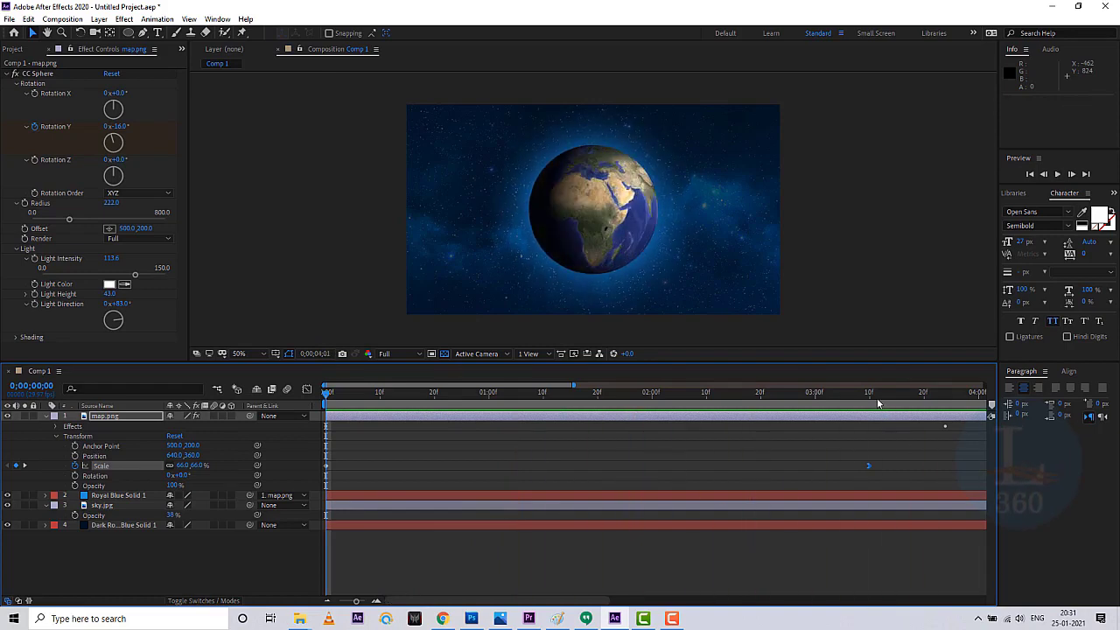
drag(870, 468, 917, 469)
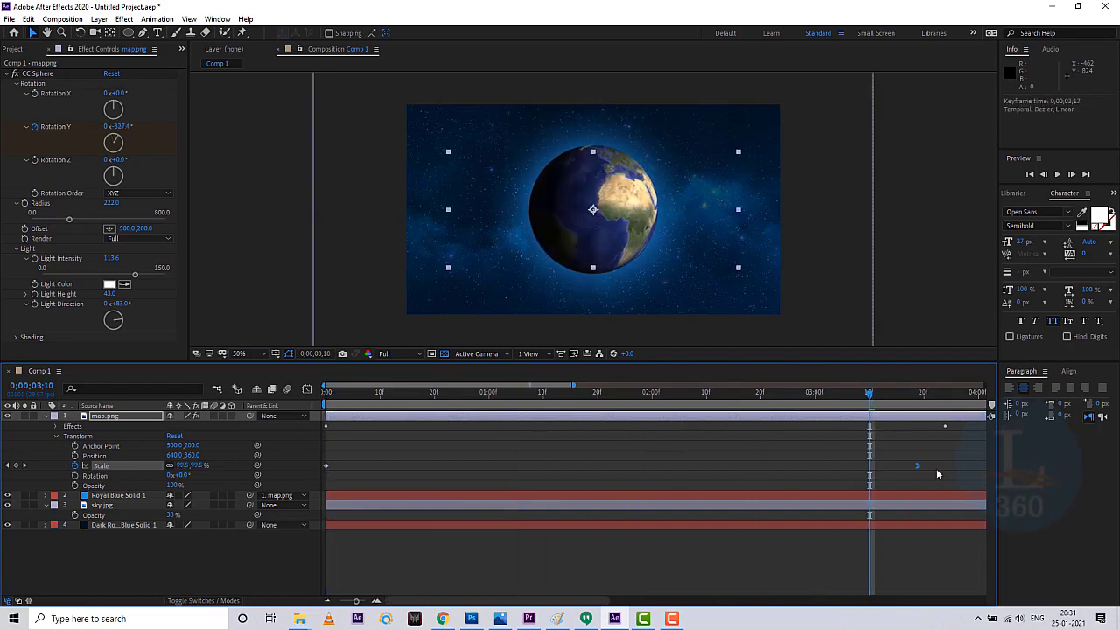
click(46, 414)
click(93, 476)
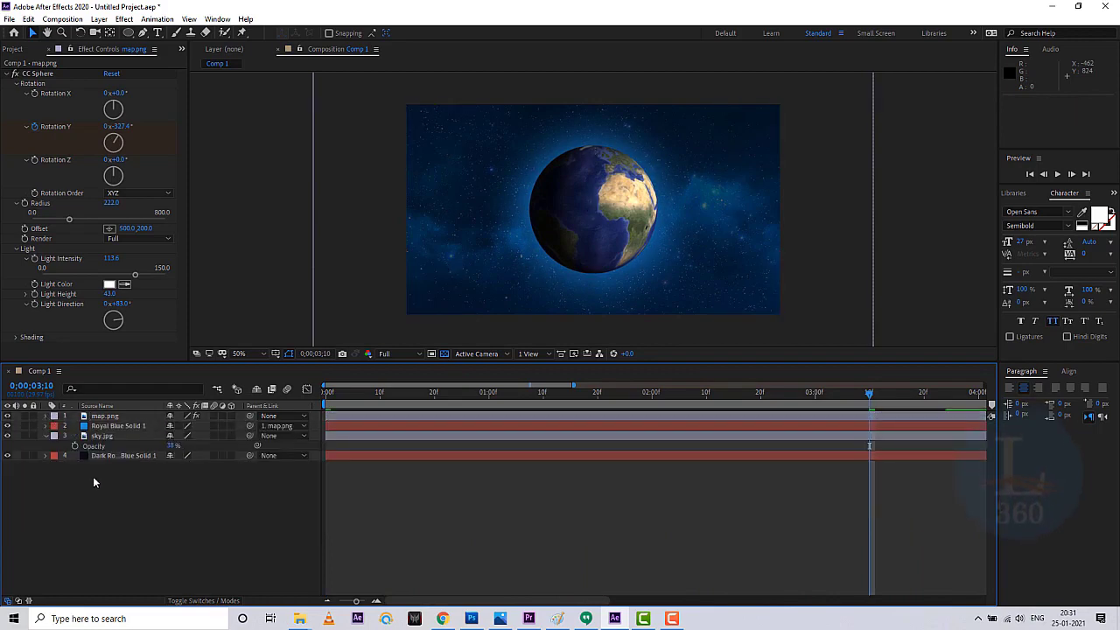
Create a composition-sized black solid layer of 1280 x 720 px with colour 000000.
click(99, 20)
mouse_move(122, 35)
click(315, 44)
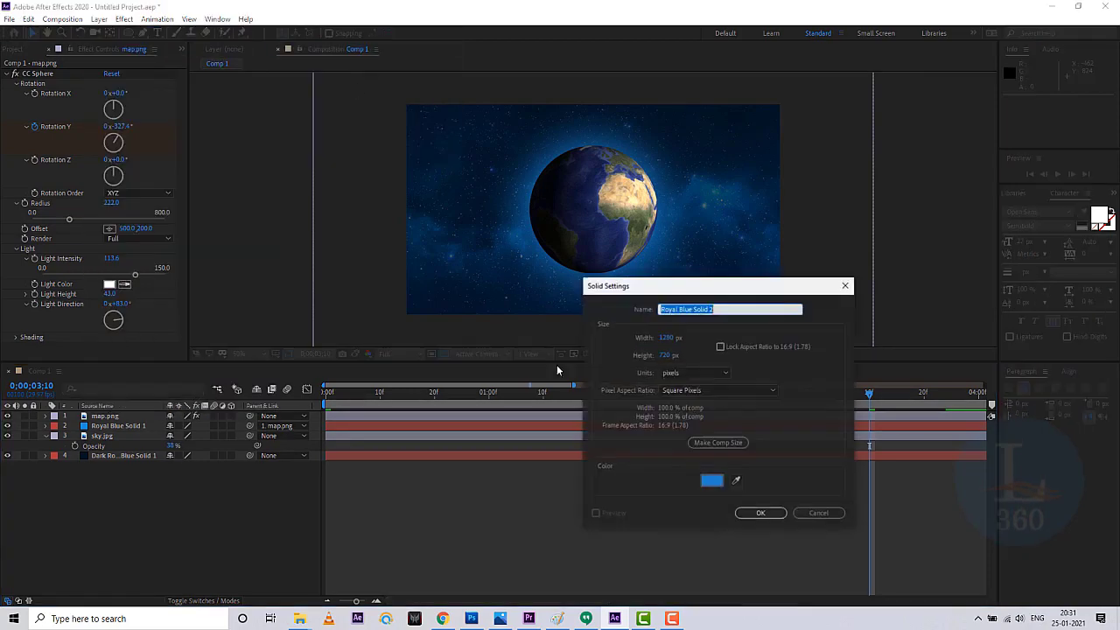
click(713, 481)
drag(412, 490, 513, 520)
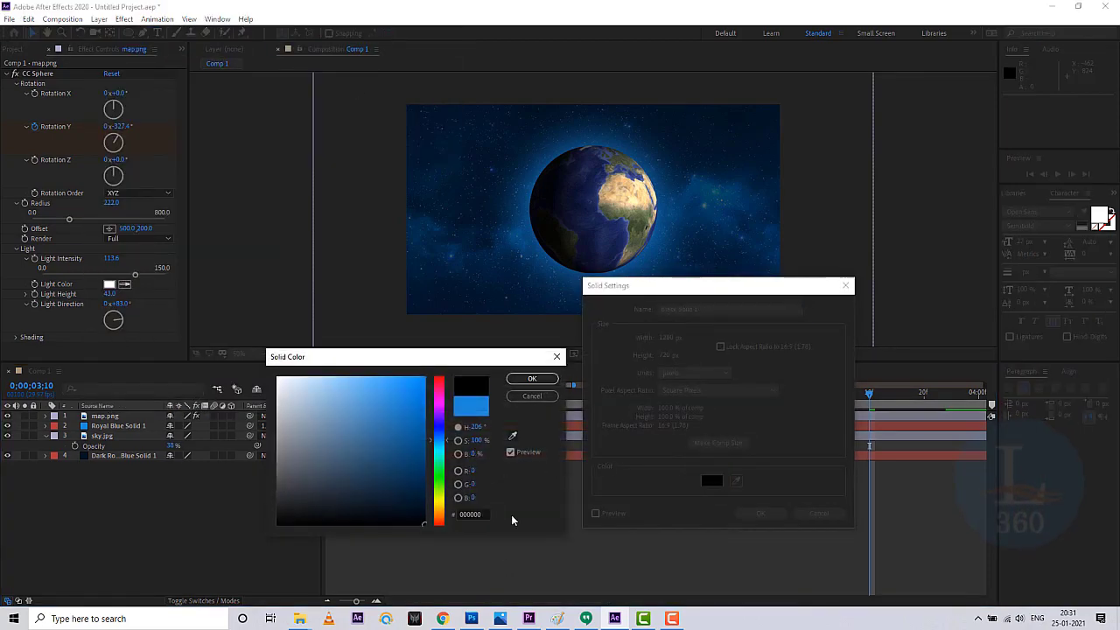
click(529, 378)
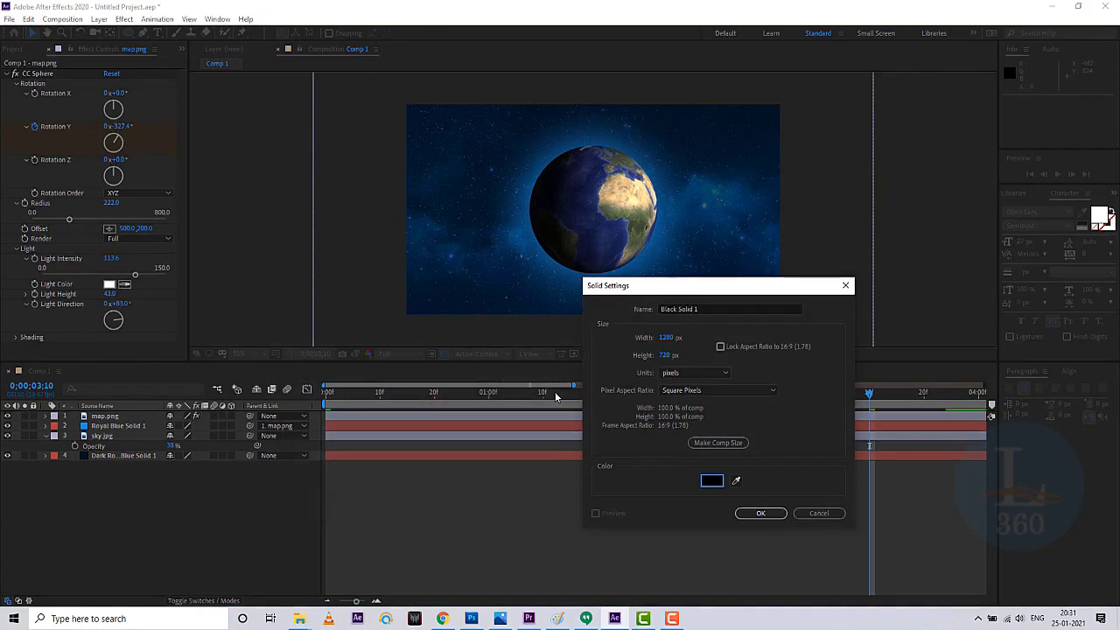
click(758, 514)
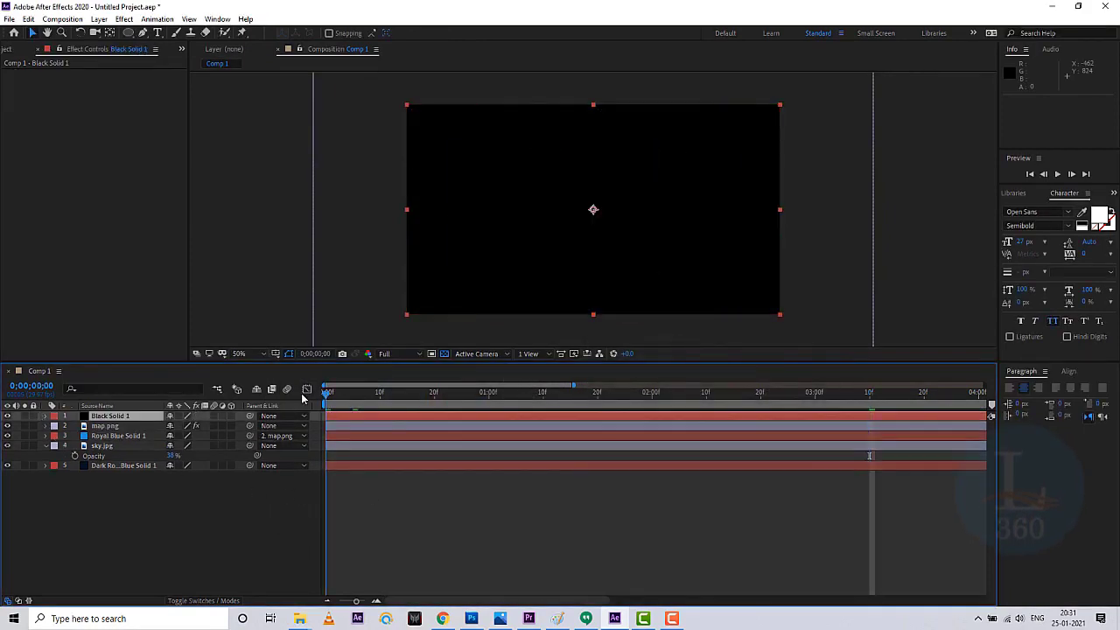
Keyframe the black solid's Opacity at 100% at the start of the composition and at 0% at 0;00;00;07.
key(space)
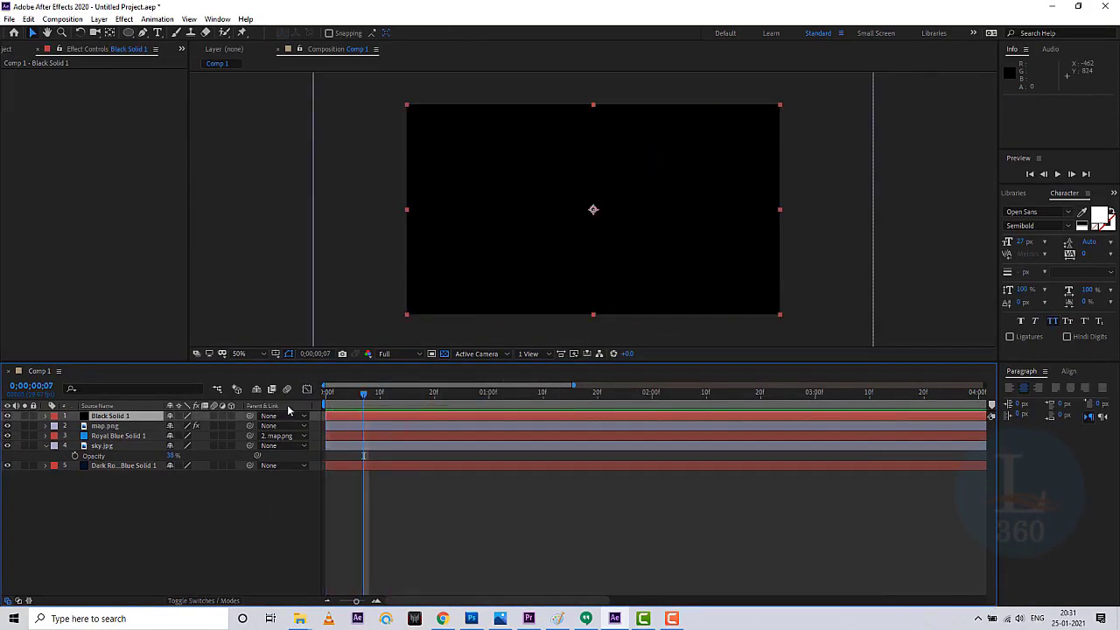
click(47, 416)
click(55, 427)
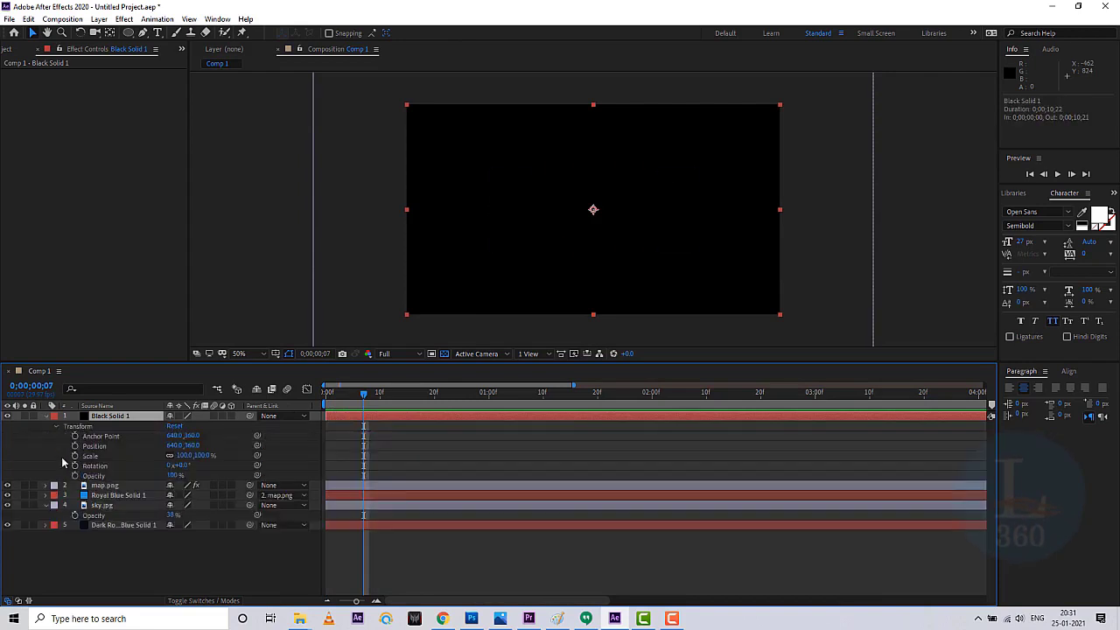
click(75, 476)
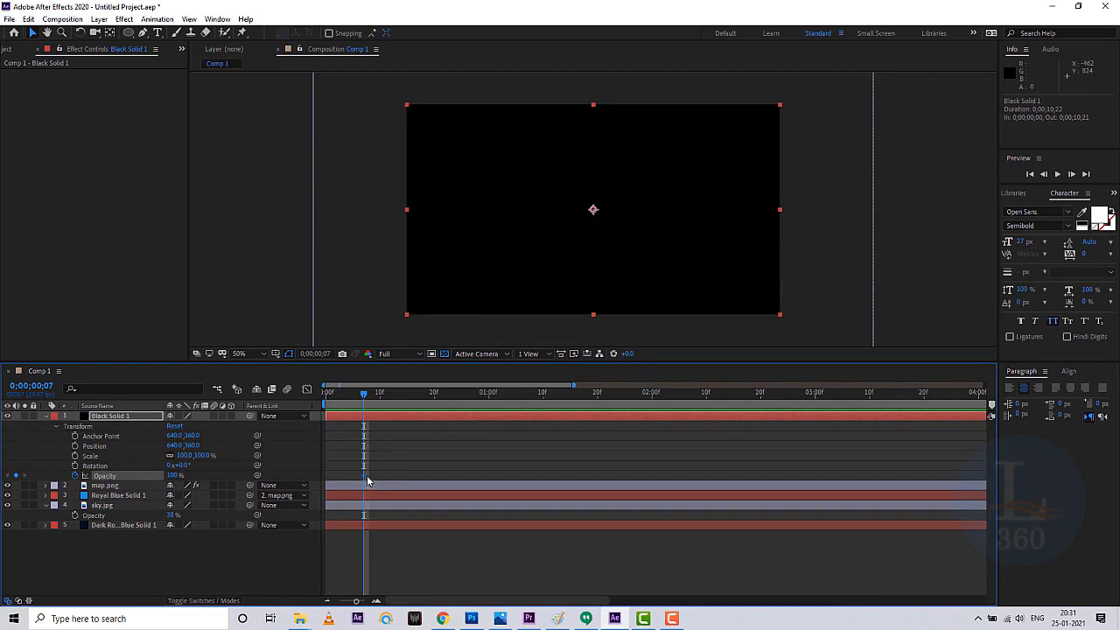
drag(364, 477, 326, 476)
drag(175, 476, 96, 477)
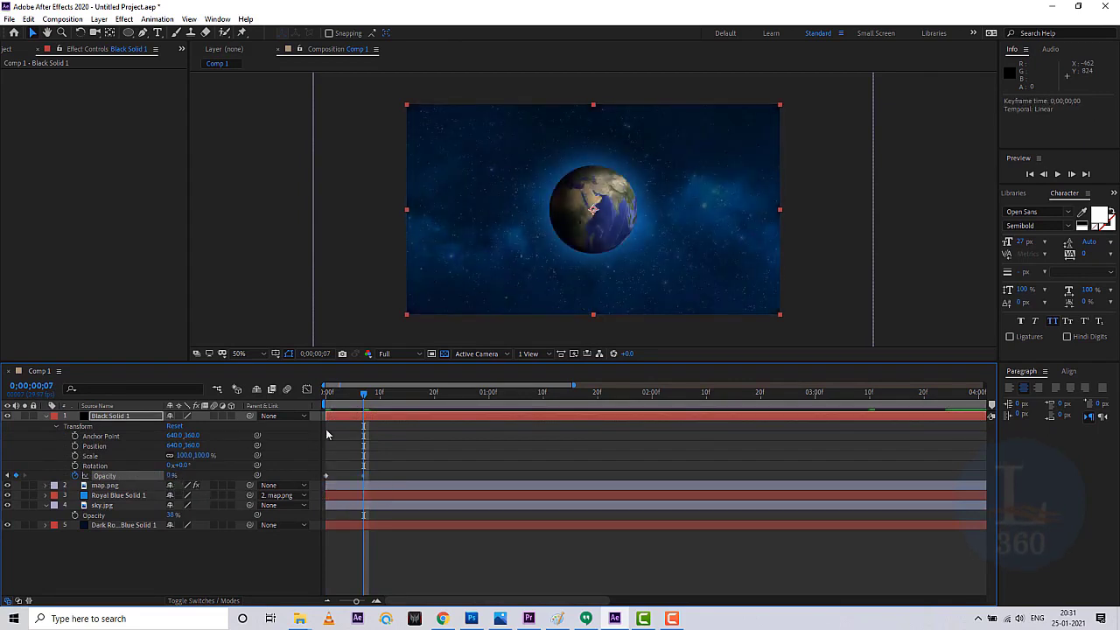
Move the black solid's 0% Opacity keyframe to 0;00;01;00, collapse the layer and preview the fade-in.
key(space)
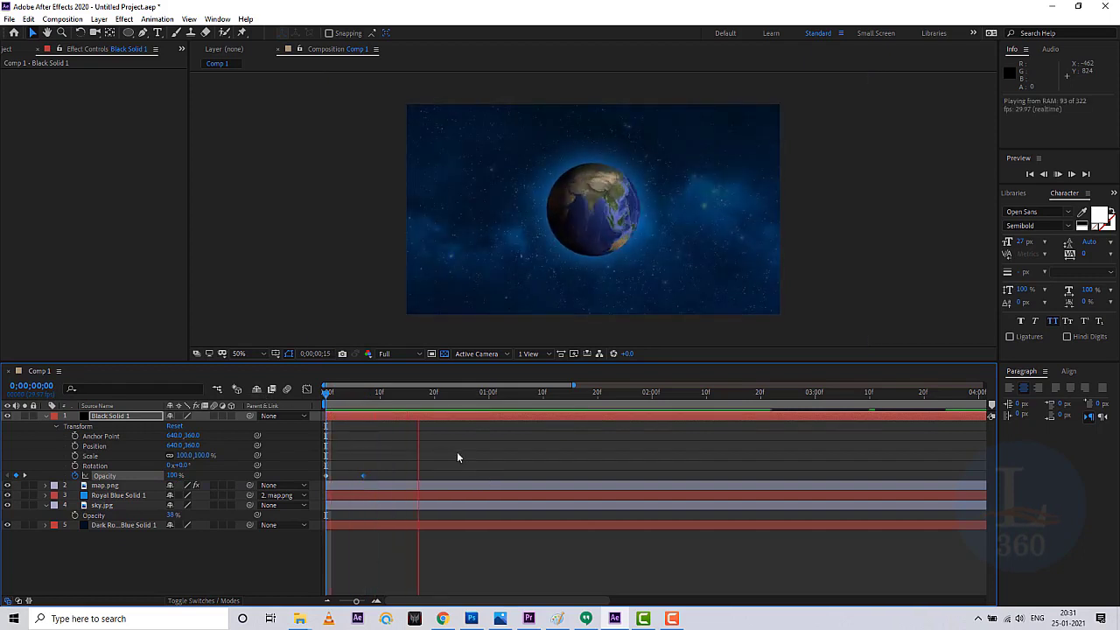
click(445, 394)
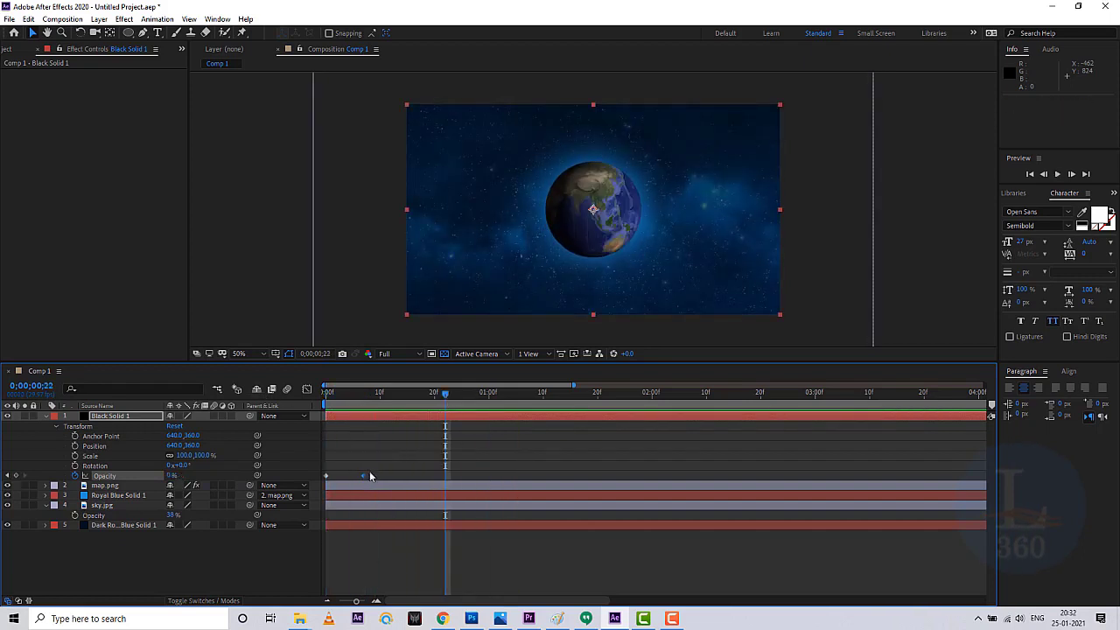
drag(364, 476, 493, 478)
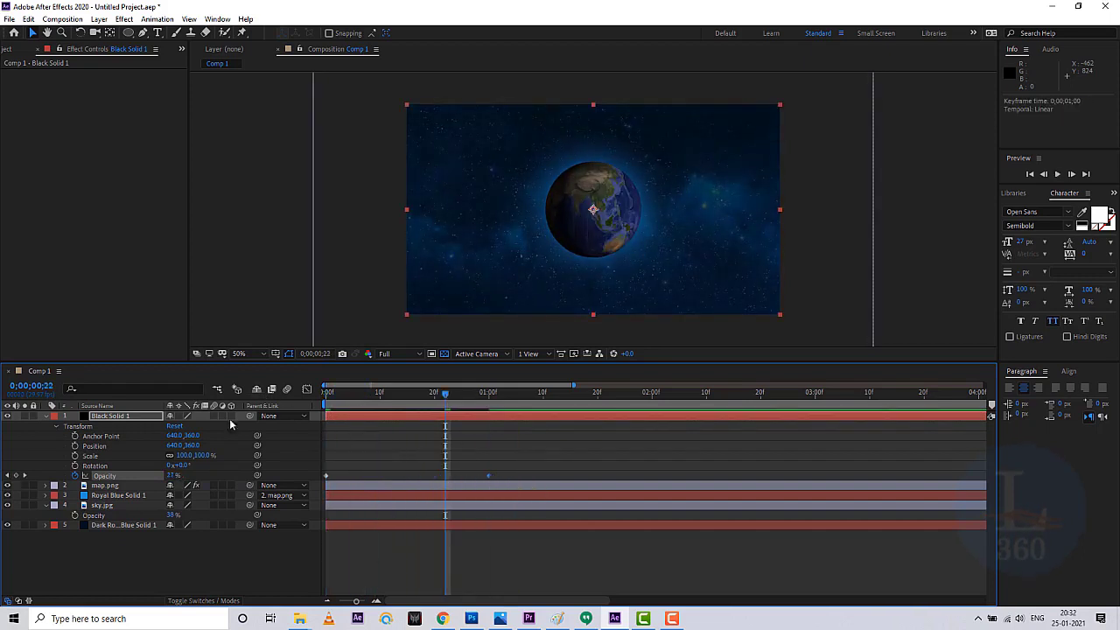
click(47, 417)
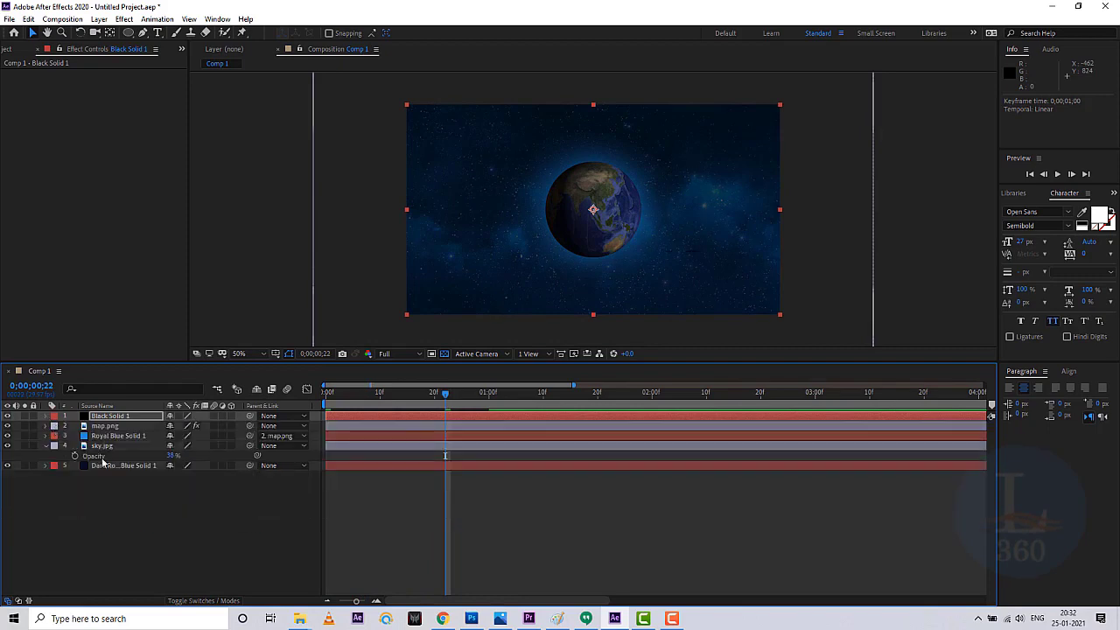
click(163, 527)
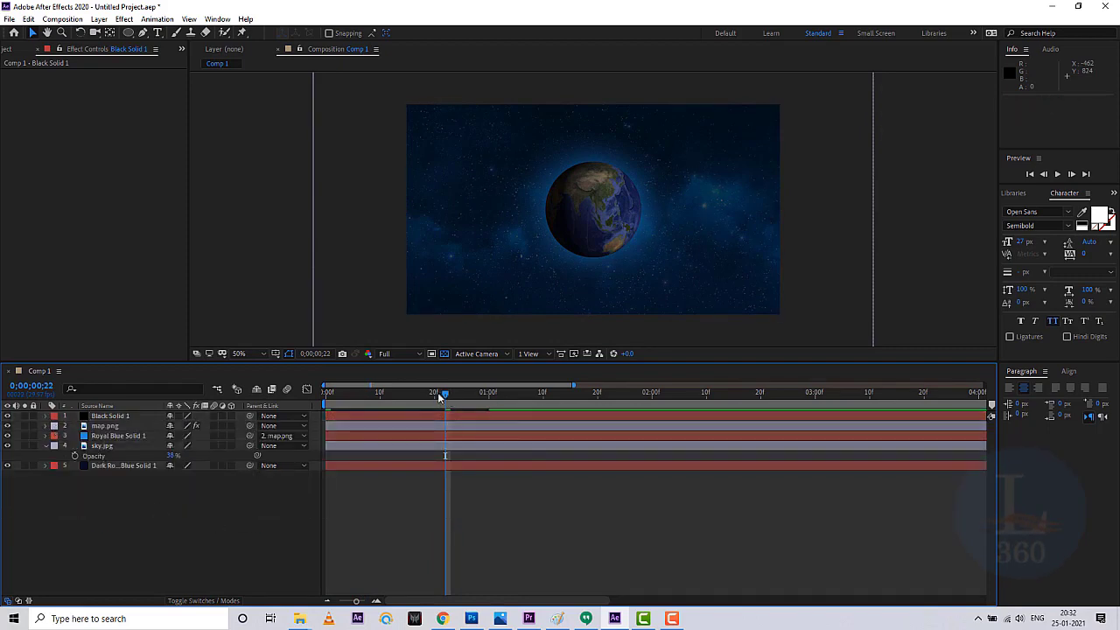
key(space)
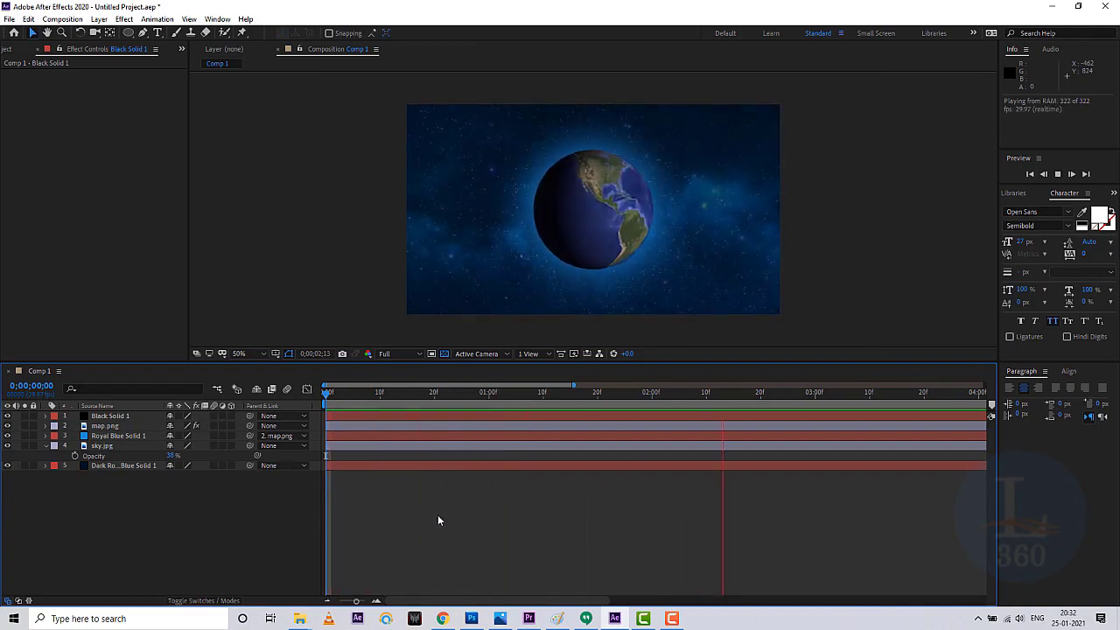
click(976, 394)
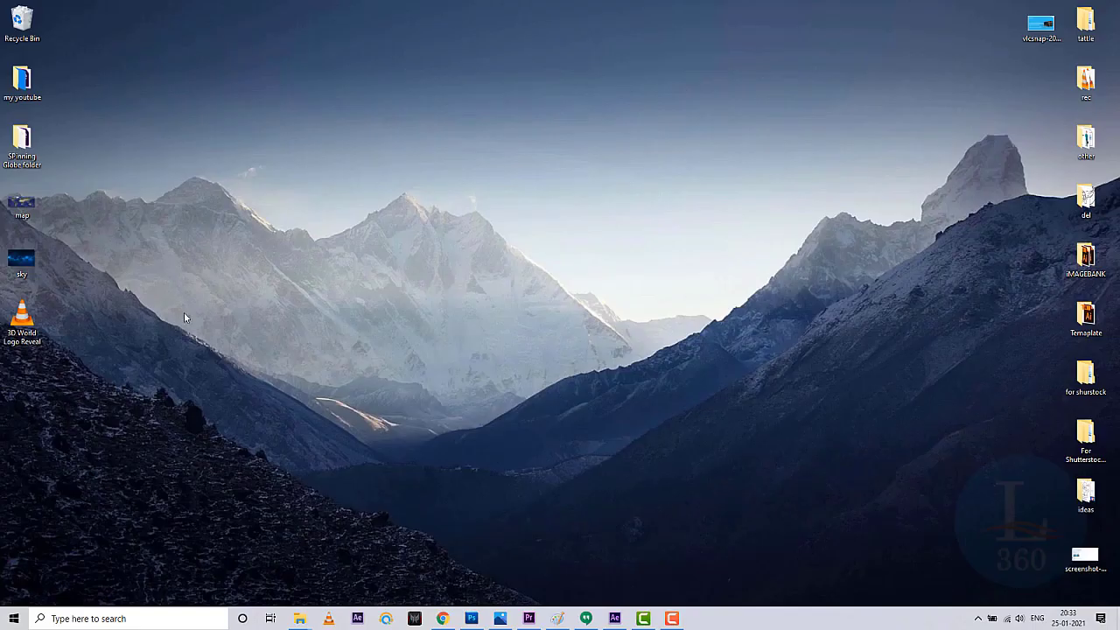
Import the 3D World Logo Reveal.mp3 audio file from the desktop and add it to the composition as the lowest layer.
drag(27, 323, 68, 271)
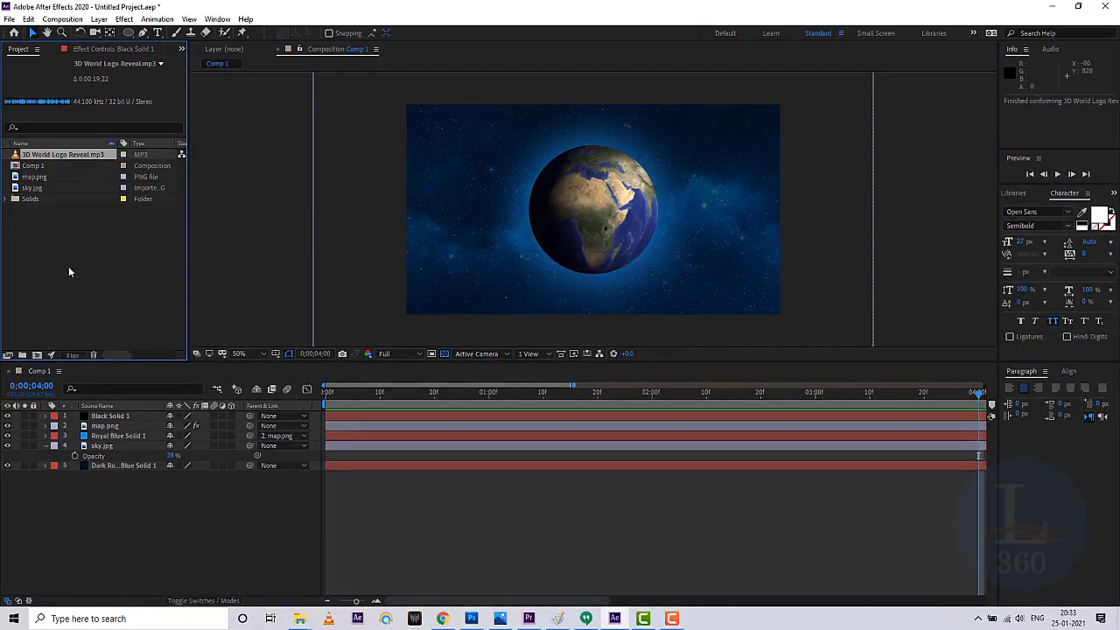
drag(51, 162, 116, 493)
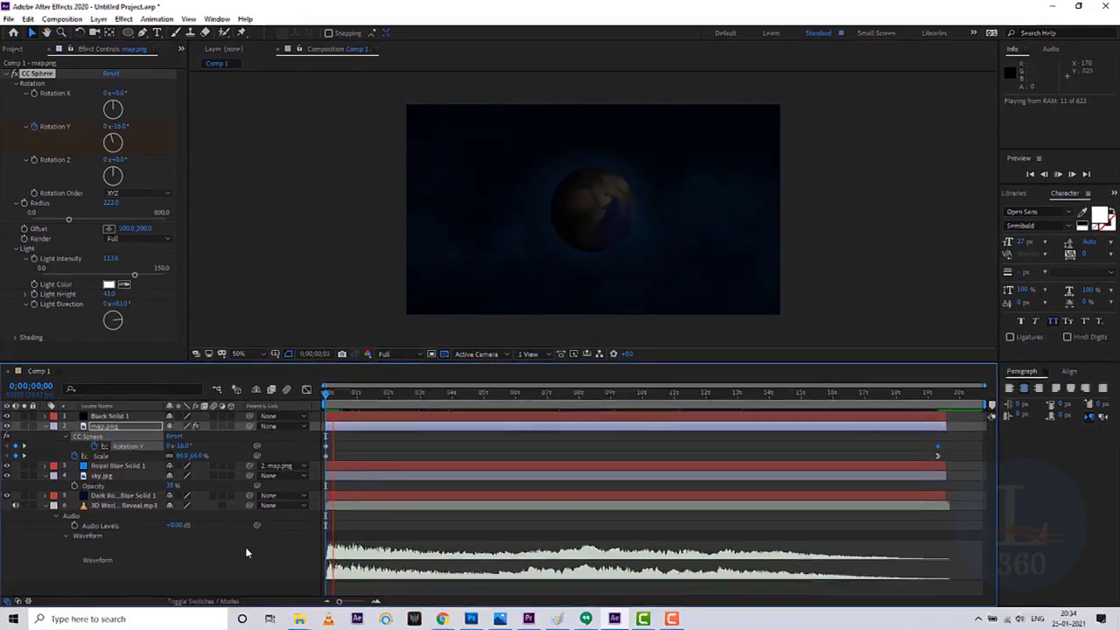